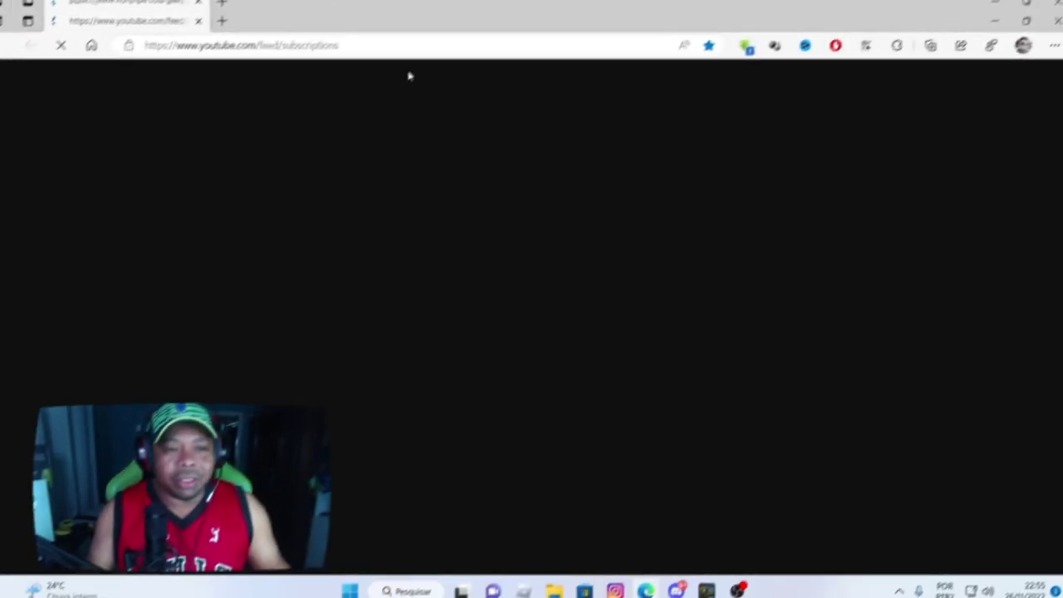
Open the Google homepage at google.com.br in the current tab
click(382, 42)
text(GGGGG)
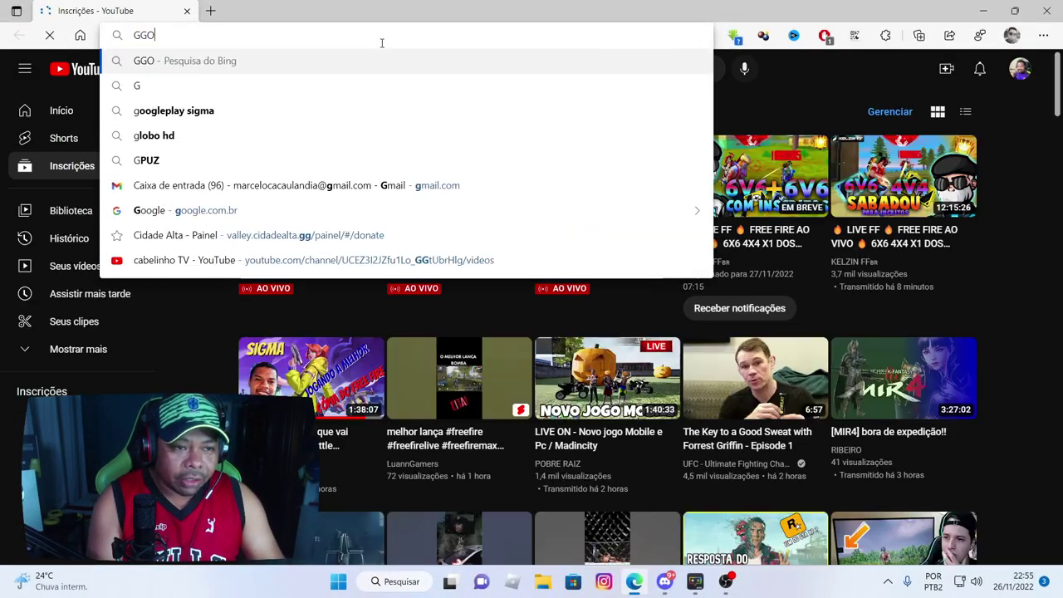
key(BackSpace)
key(BackSpace)
key(BackSpace)
key(BackSpace)
text(OGOO)
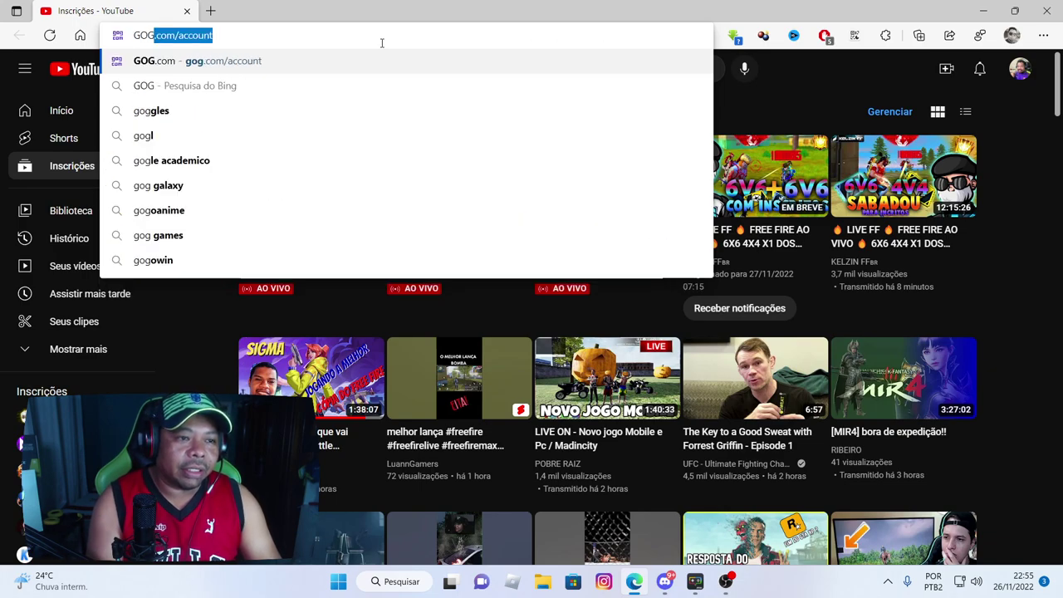
key(BackSpace)
key(BackSpace)
key(BackSpace)
text(OG)
key(Return)
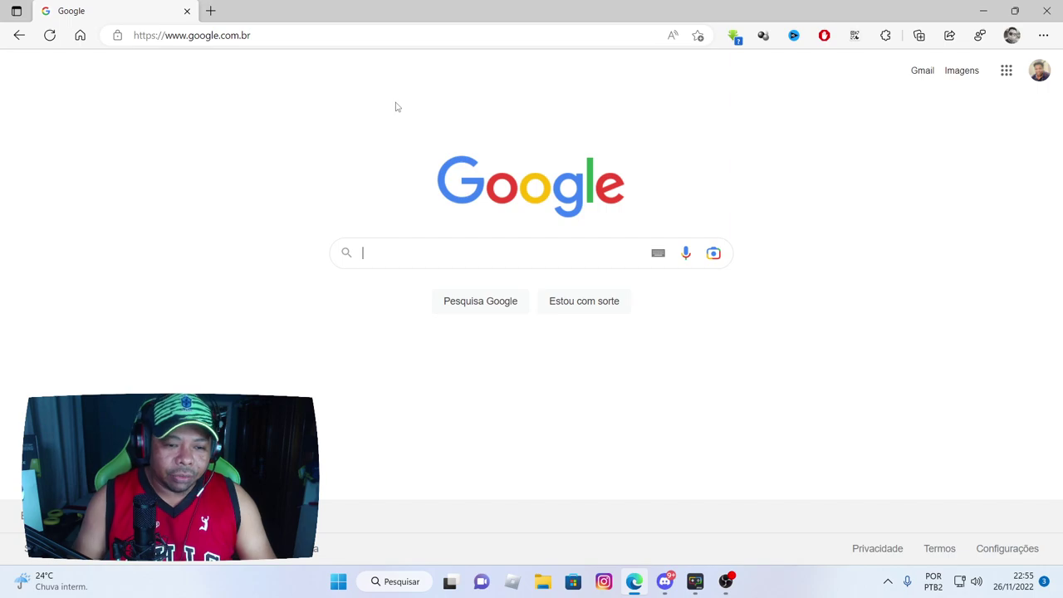
Search Google for "msi app player" and request the download from the official MSI App Player x BlueStacks page
text(msi app )
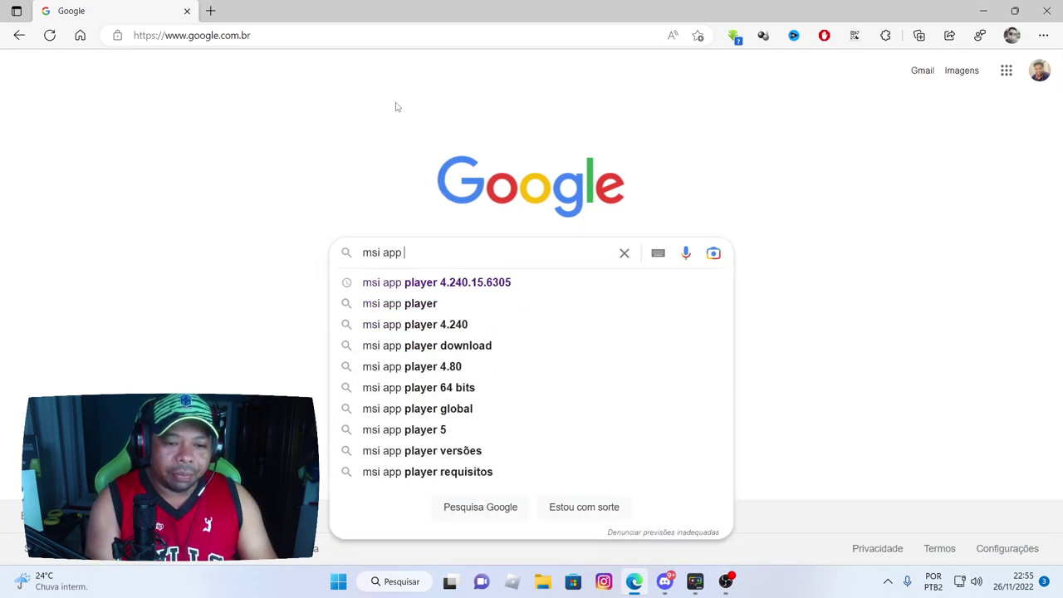
text(player)
key(Return)
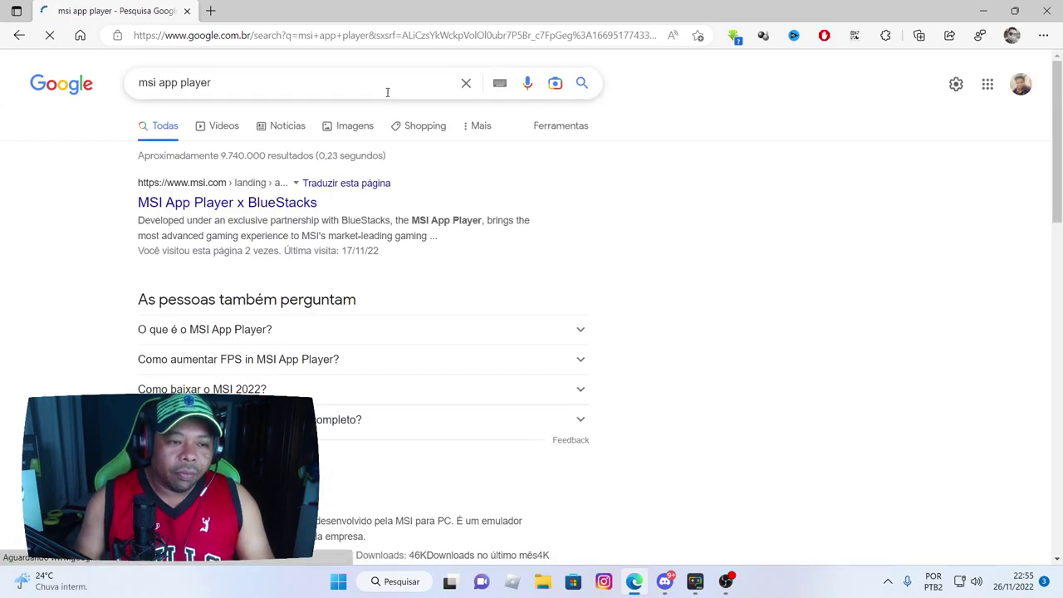
click(242, 207)
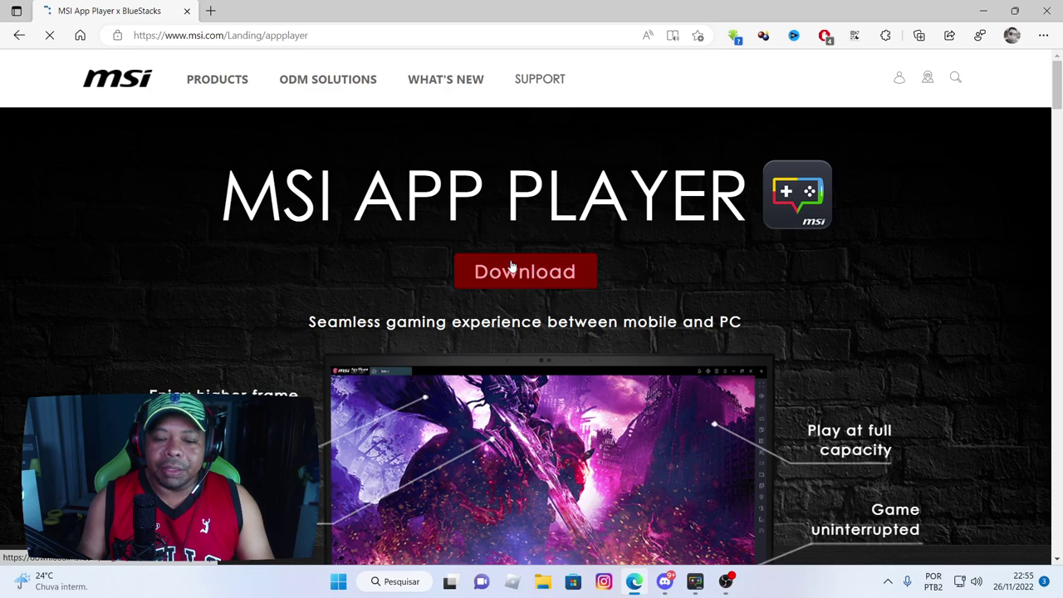
click(565, 281)
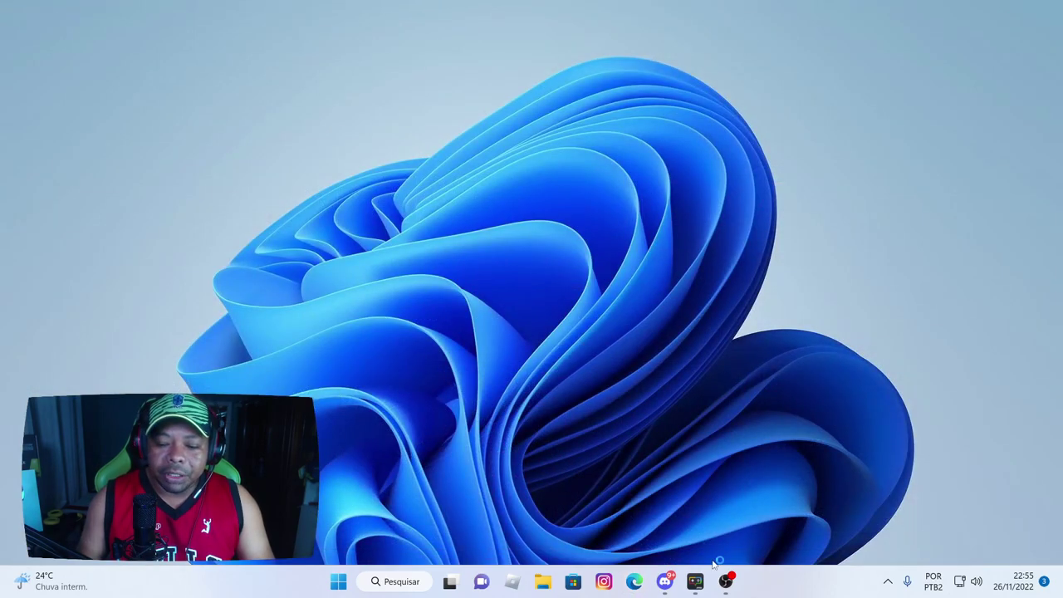
Switch to MSI App Player, check for updates in its Sobre settings, and close the settings
click(698, 581)
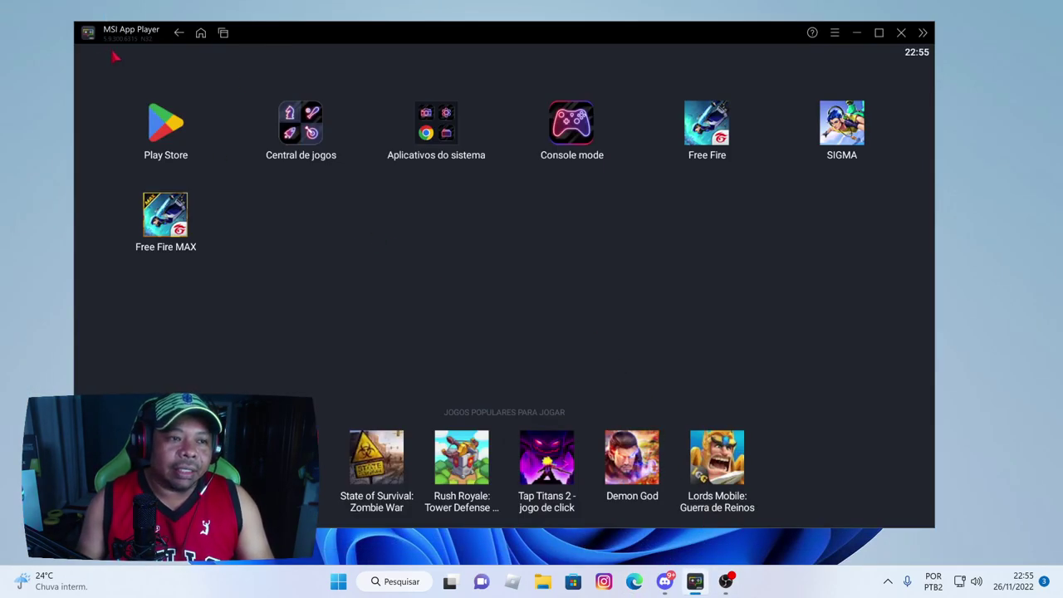
click(836, 33)
click(766, 56)
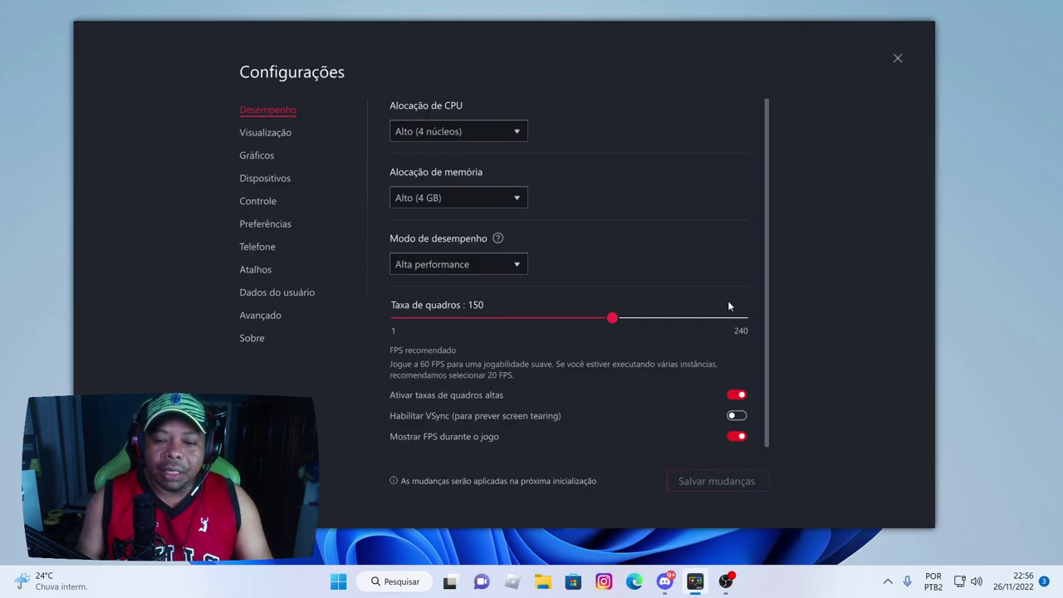
click(249, 340)
key(Return)
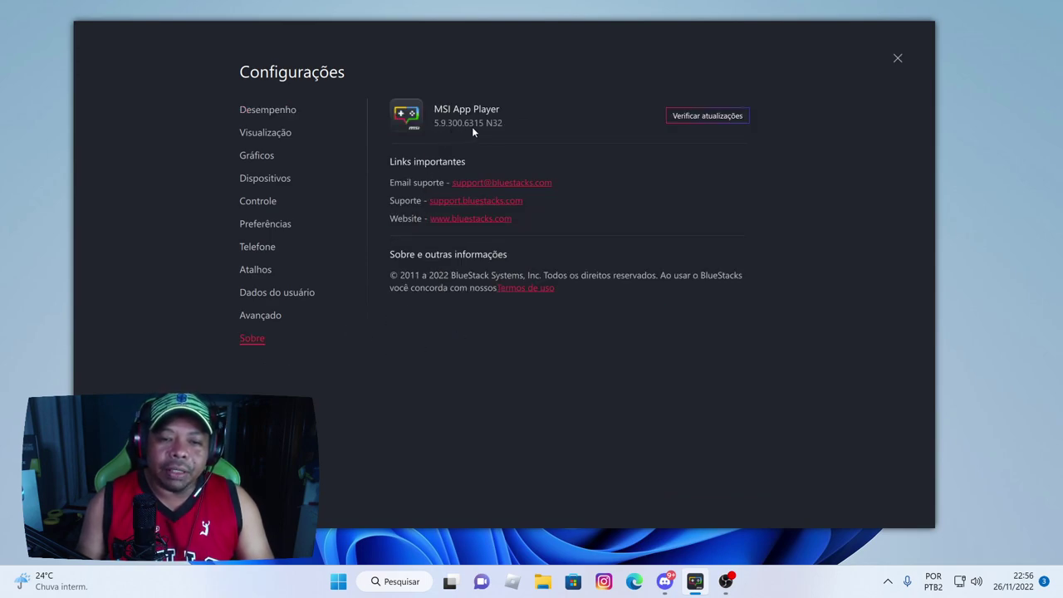
click(686, 125)
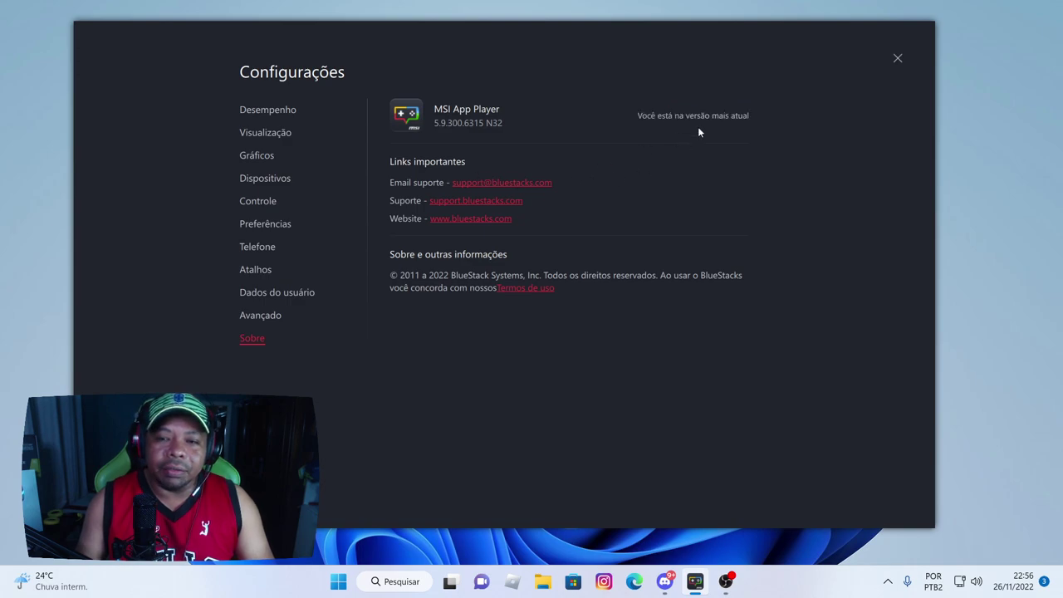
click(898, 58)
Reposition the emulator window and review its Desempenho and Visualização settings
drag(584, 37, 630, 25)
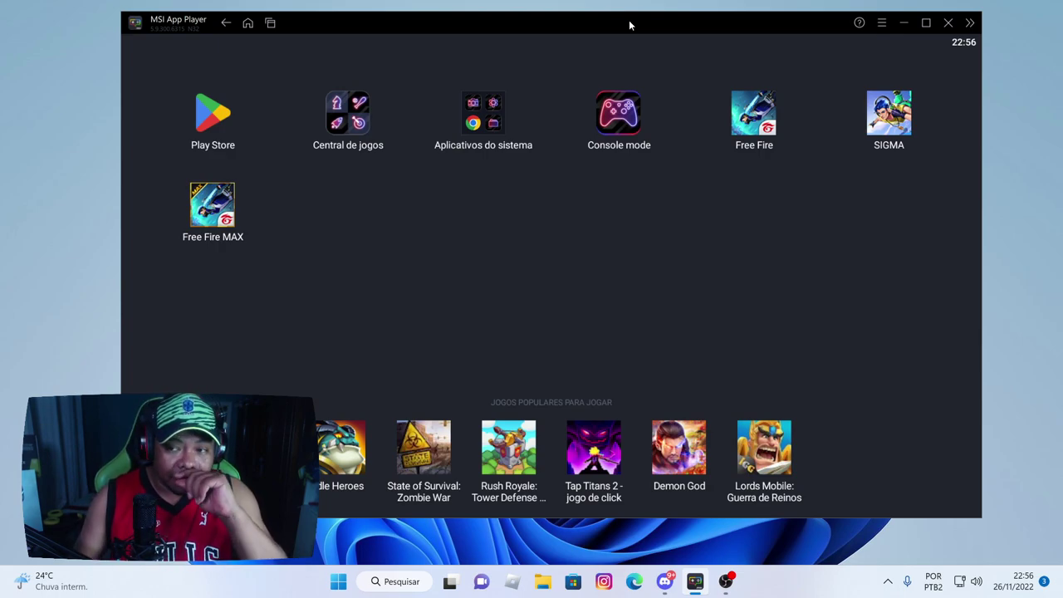
click(882, 24)
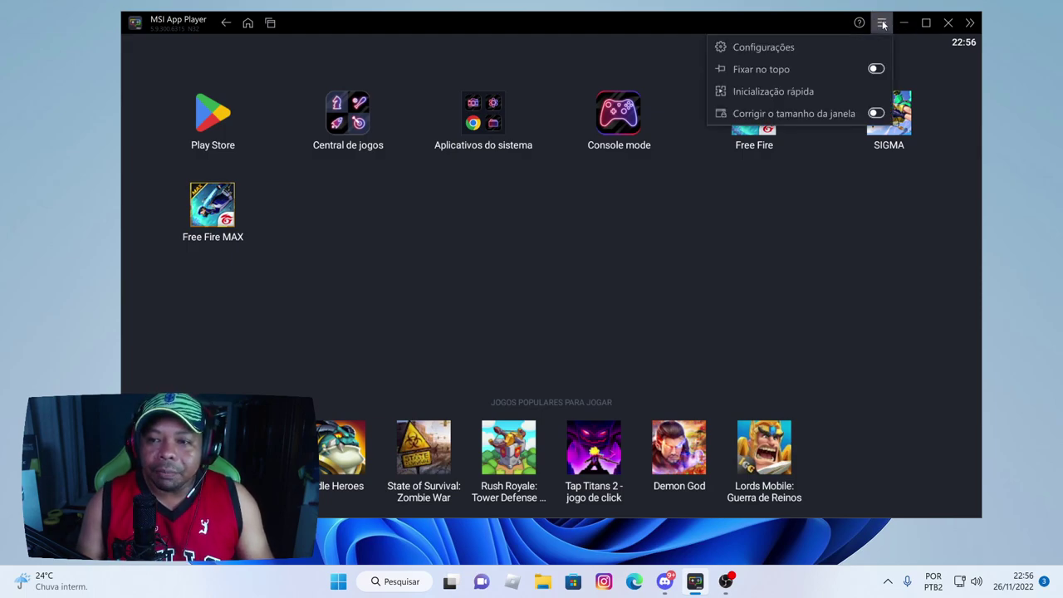
click(778, 50)
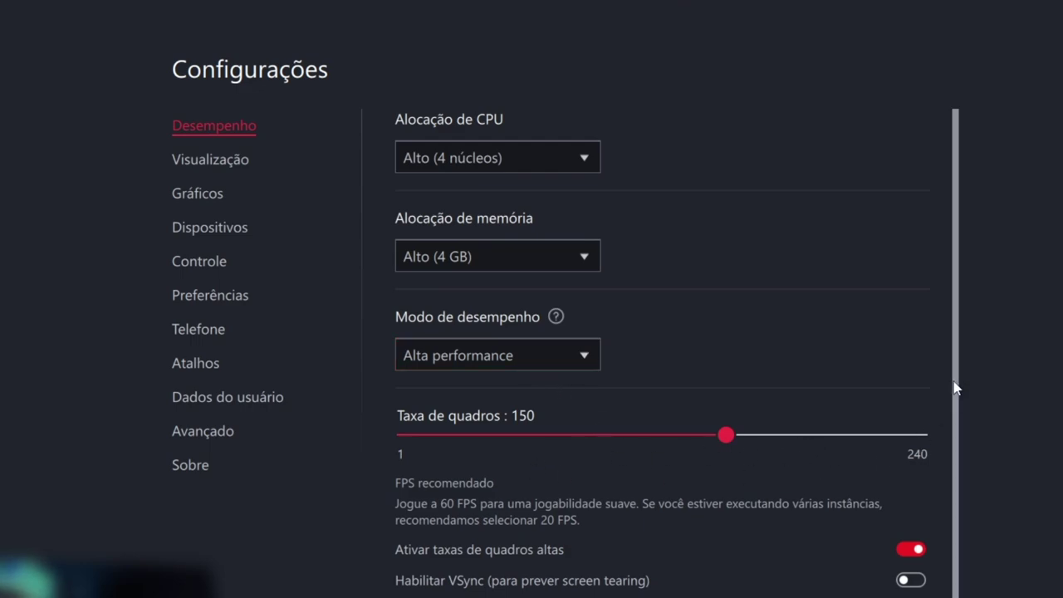
scroll(930, 432, down, 1)
click(216, 173)
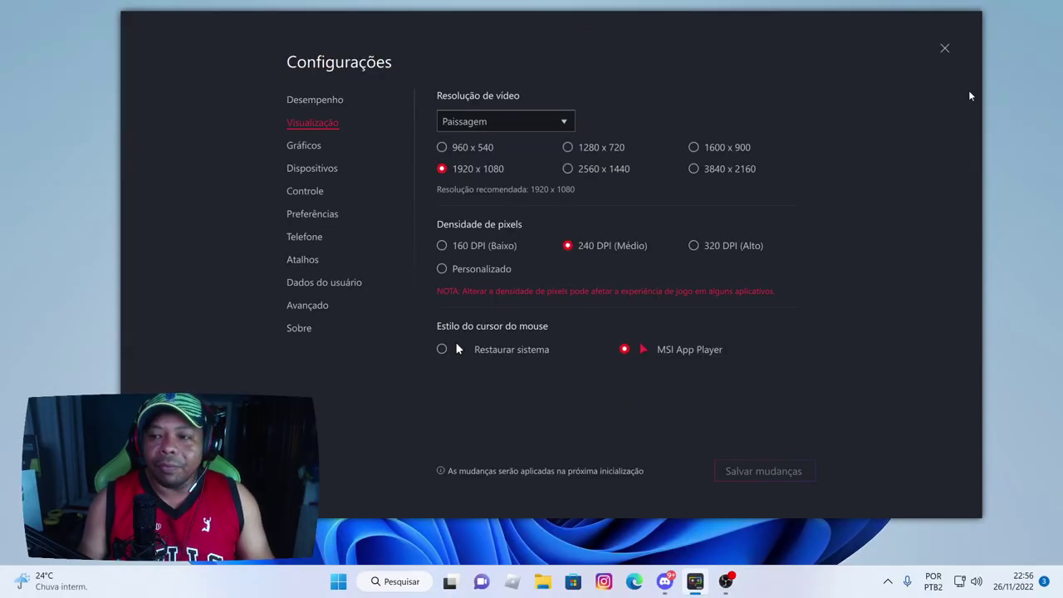
Check the screen resolution in the Windows display settings and close them
right_click(1003, 74)
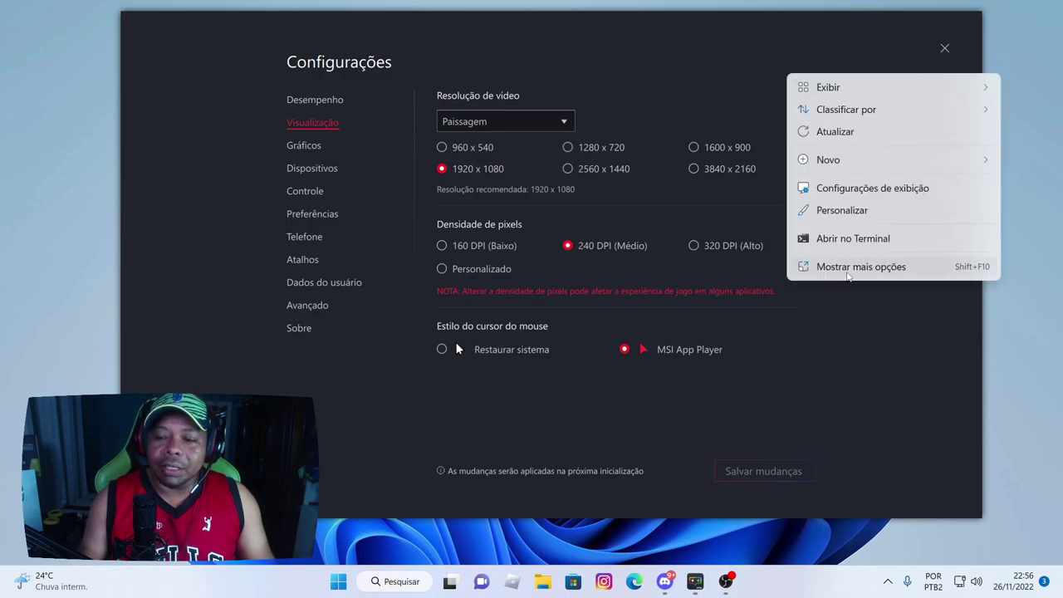
click(859, 190)
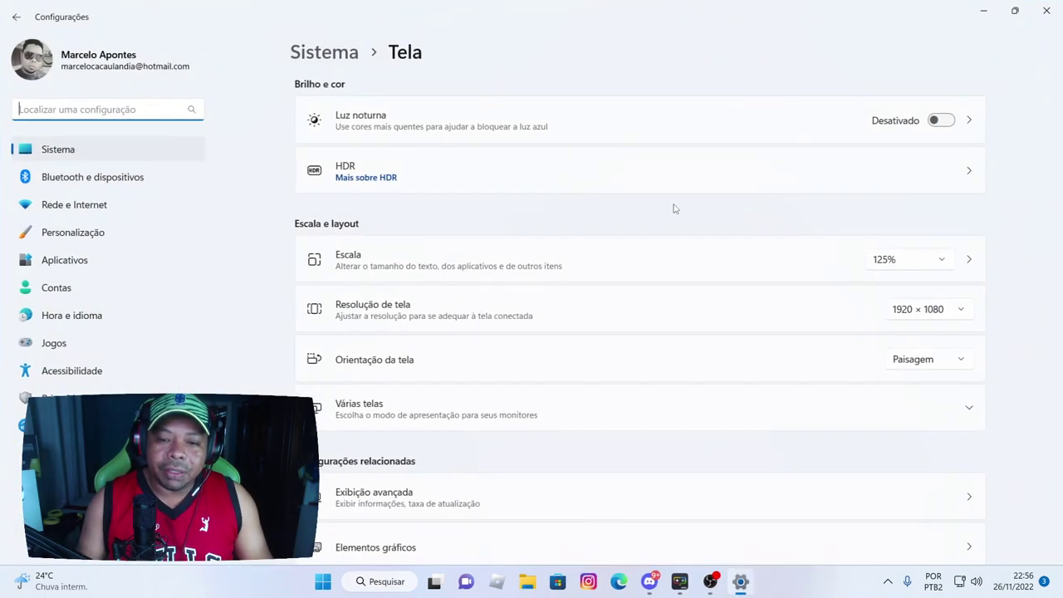
scroll(374, 309, down, 1)
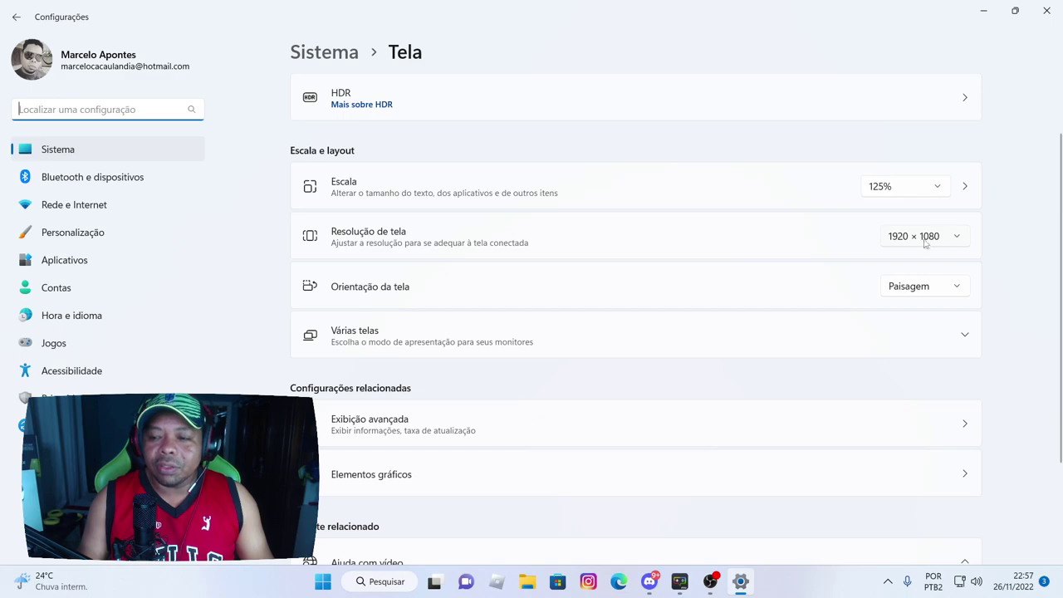
click(1046, 11)
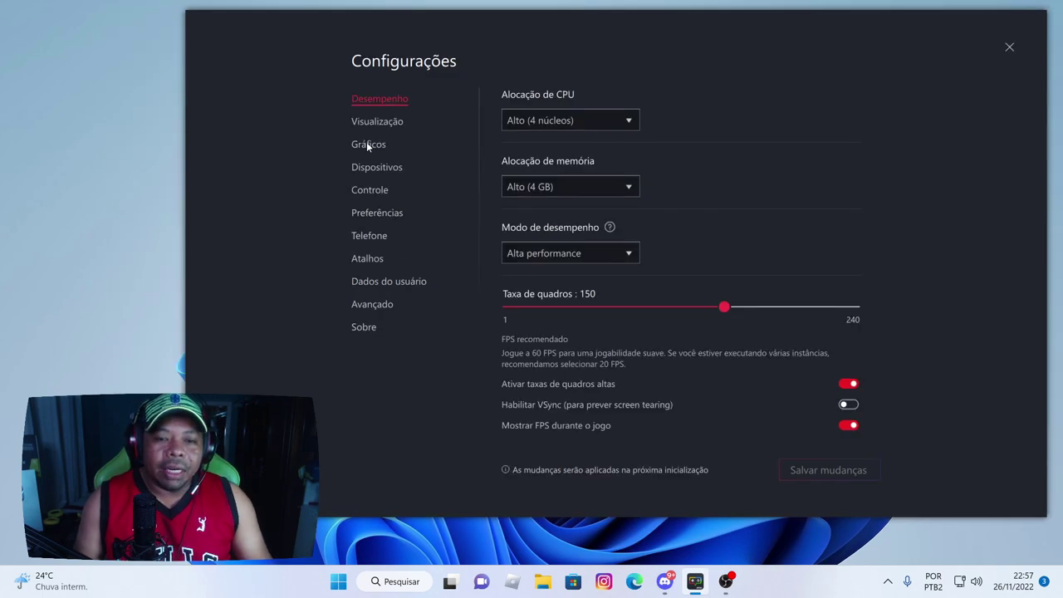
Review the emulator's Gráficos settings and the options offered for Texturas ASTC (Beta)
click(367, 143)
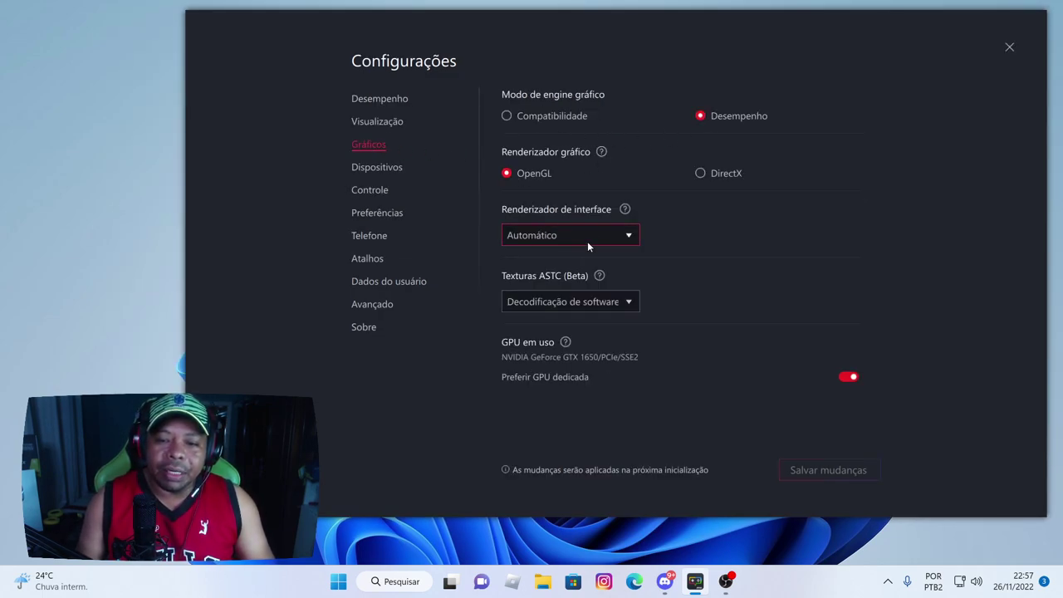
click(590, 304)
click(549, 305)
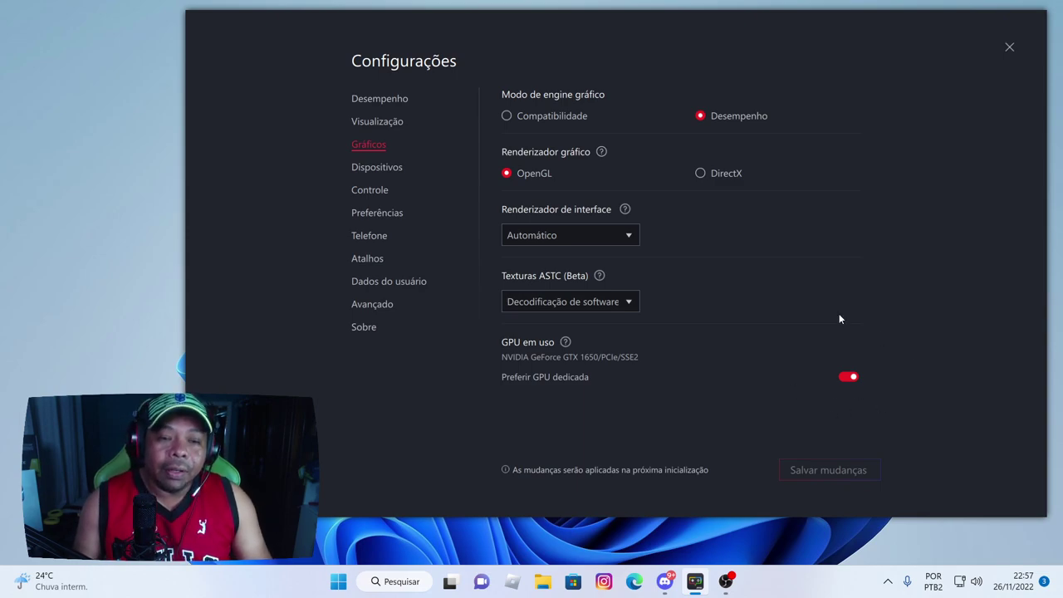
Choose Microphone (USB PnP Sound Device) as the emulator's microphone in the Dispositivos settings
click(387, 172)
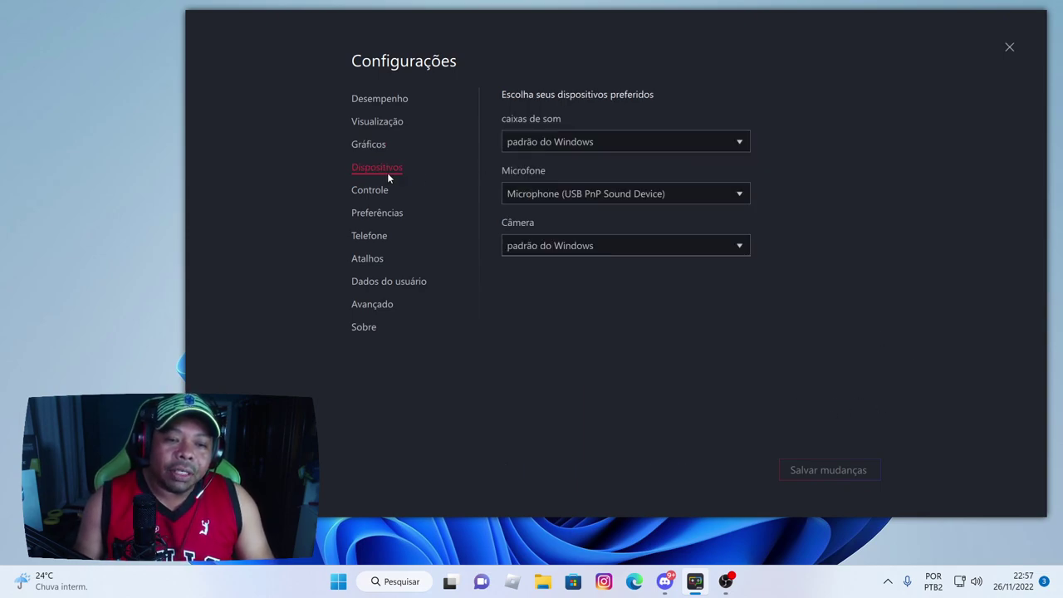
click(594, 192)
click(574, 198)
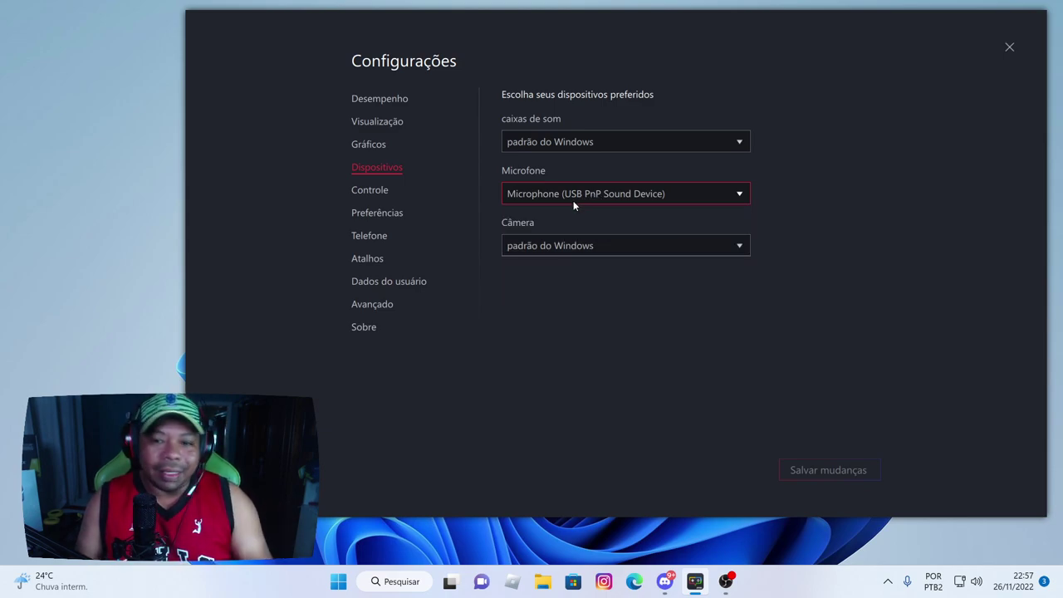
click(572, 199)
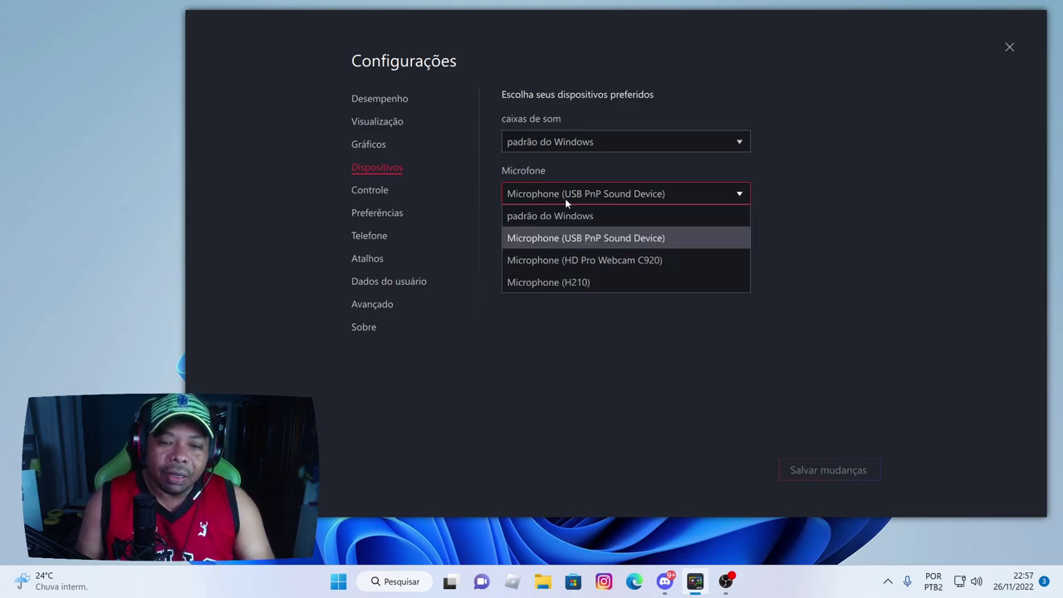
click(589, 243)
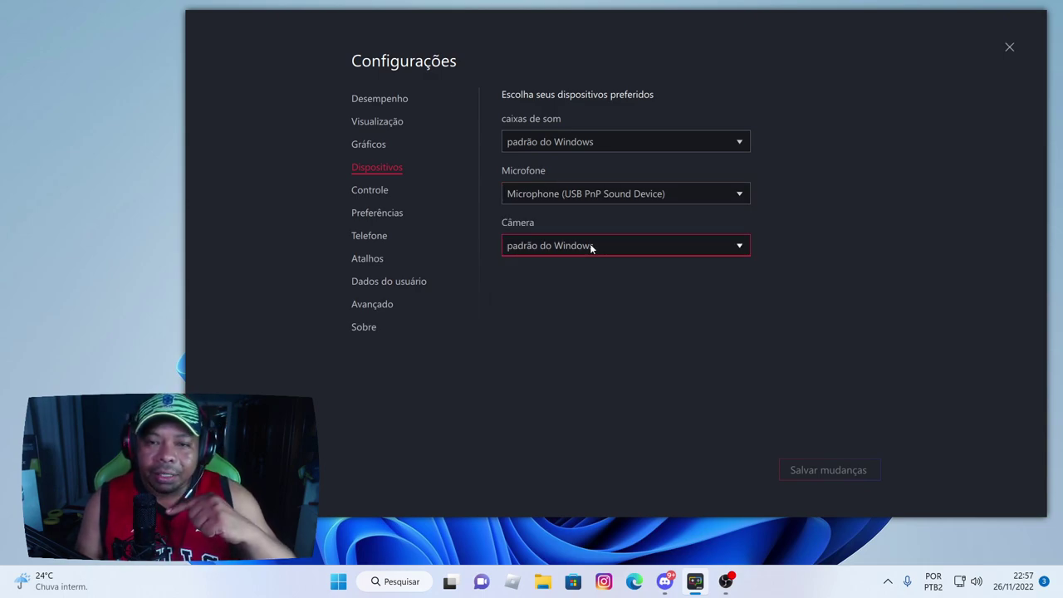
Review the Controle, Preferências, Telefone, Atalhos, Dados do usuário, Avançado and Sobre settings, and close the settings
click(369, 191)
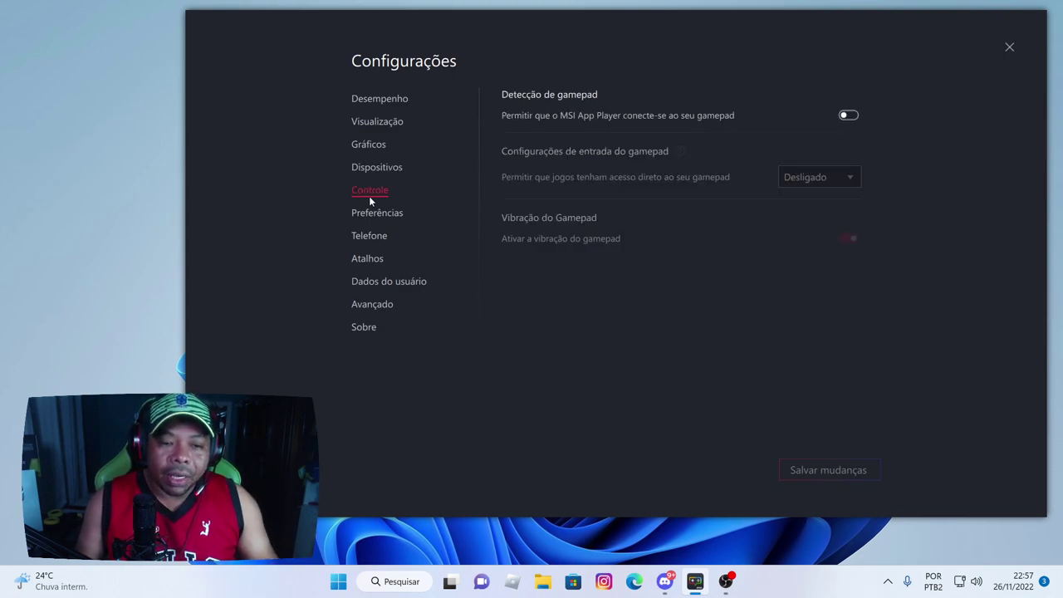
click(848, 115)
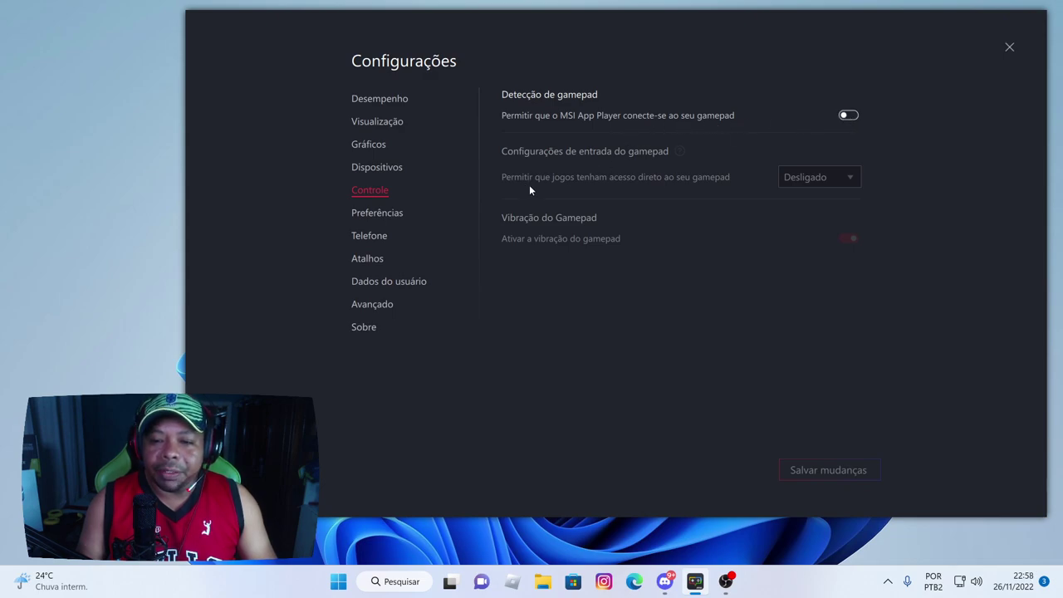
click(378, 214)
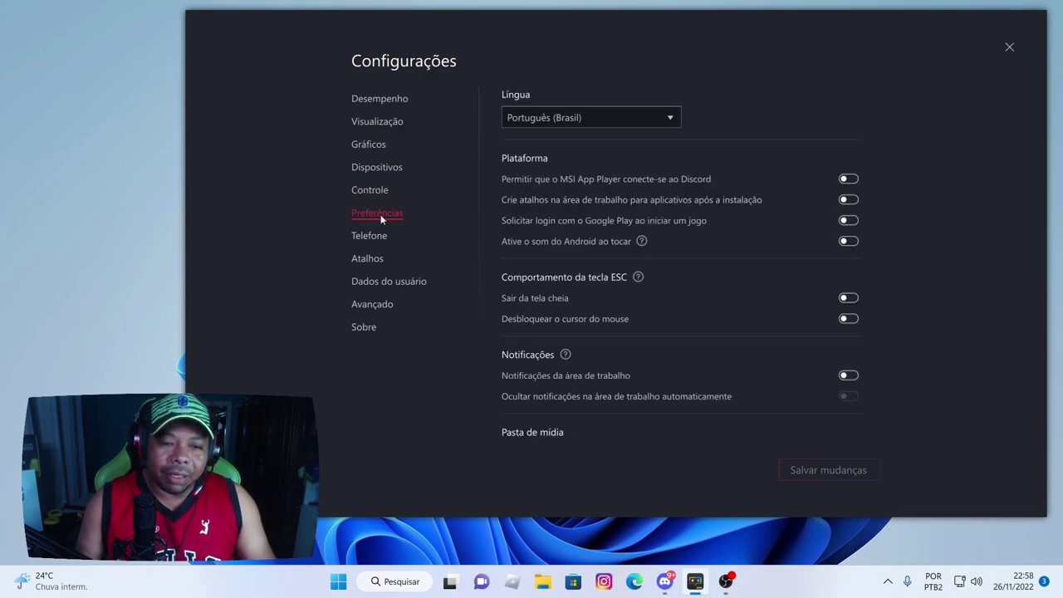
scroll(790, 218, down, 2)
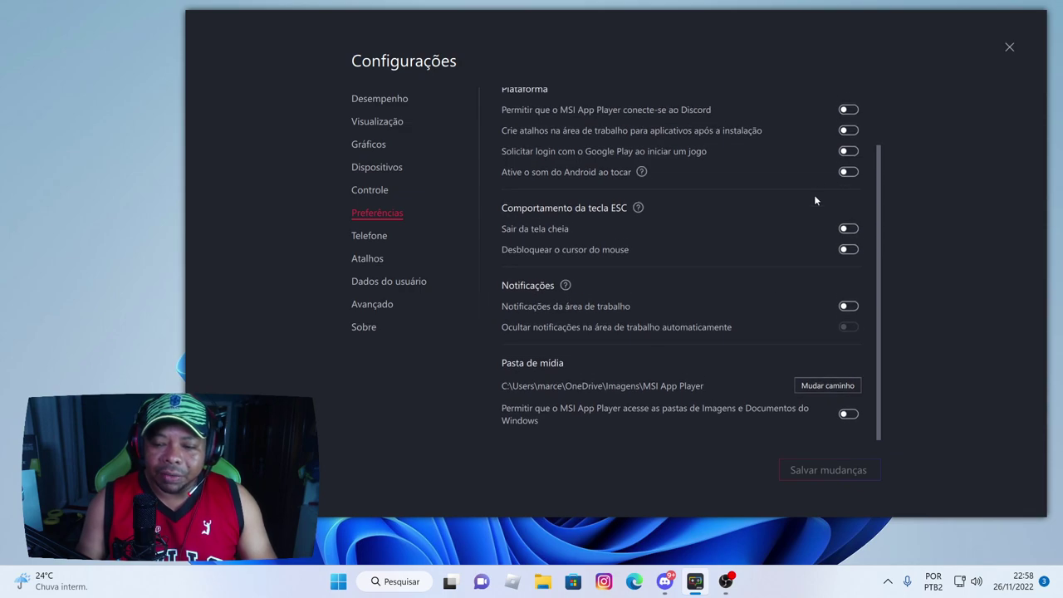
click(369, 236)
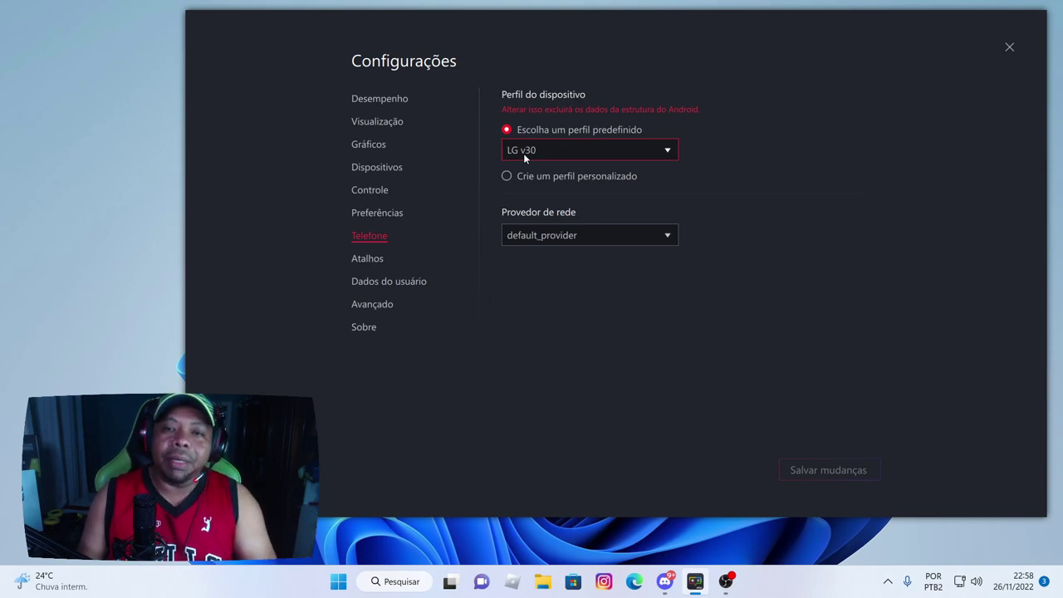
click(371, 258)
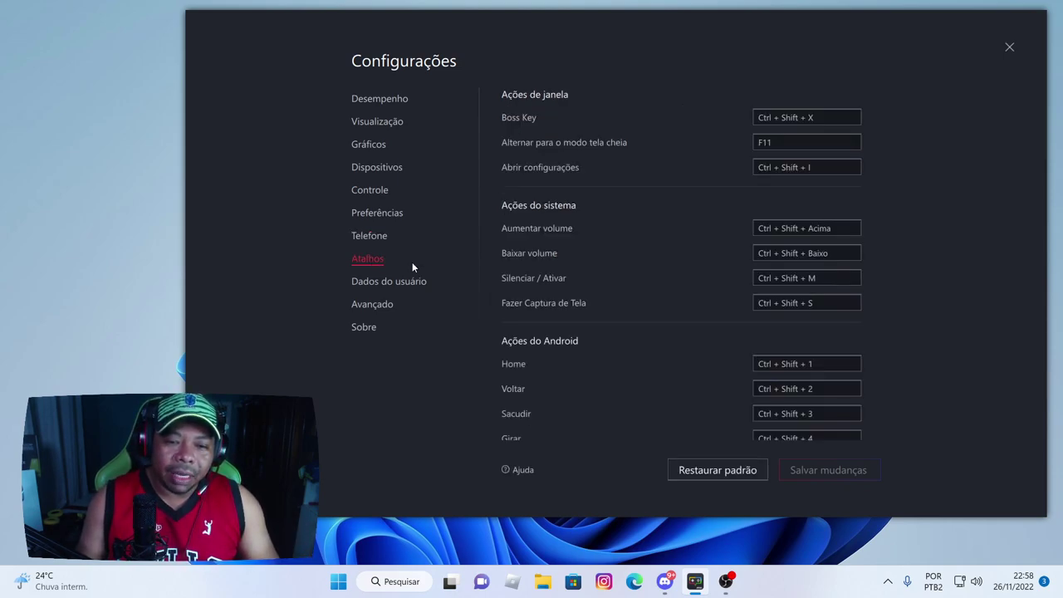
click(375, 282)
click(370, 305)
click(365, 328)
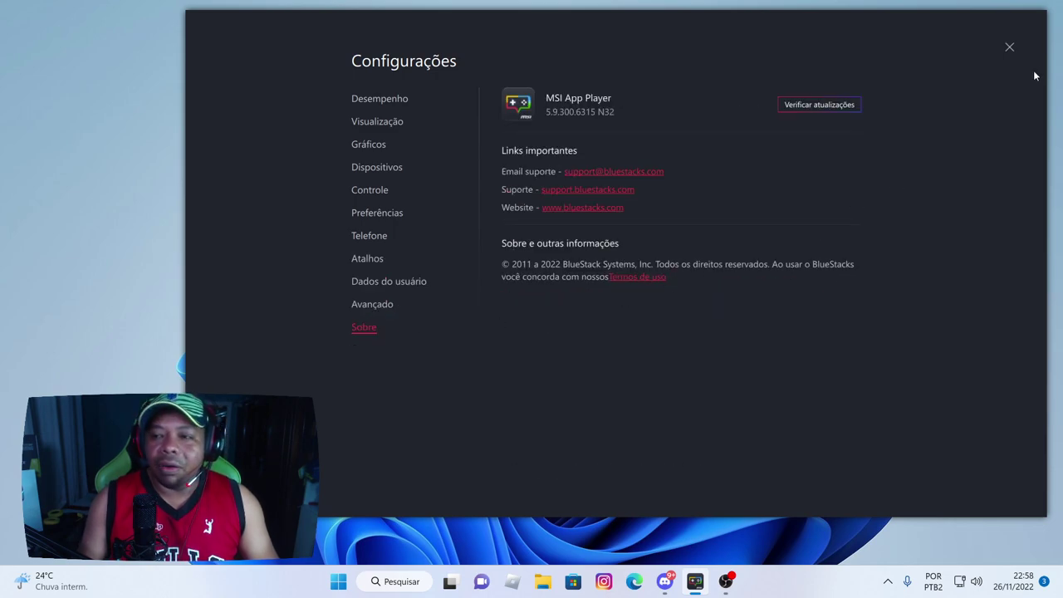
click(1010, 48)
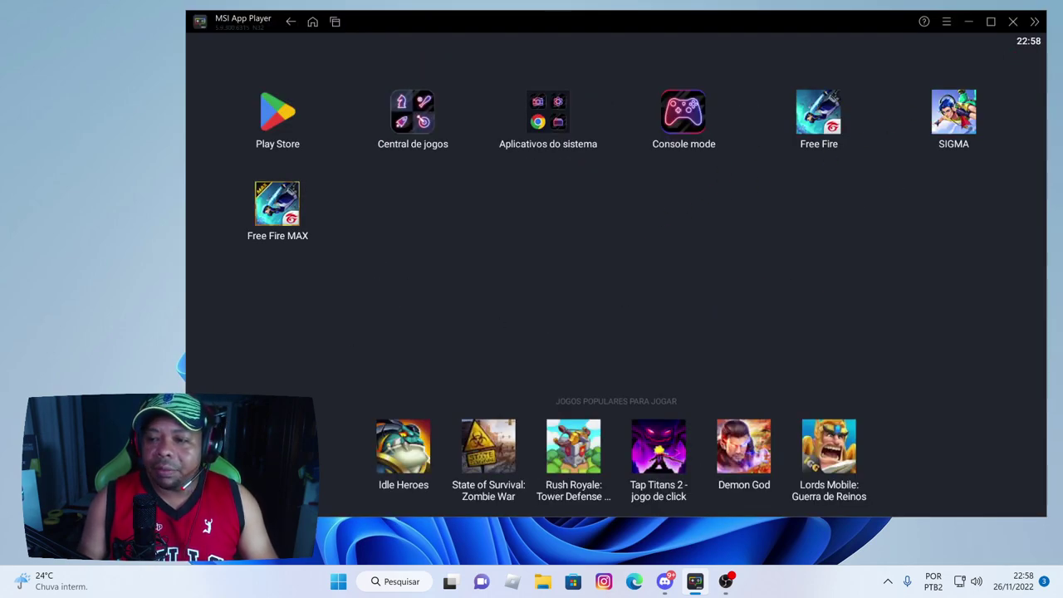
Launch the SIGMA game from the emulator's home screen and reposition the emulator window
click(952, 120)
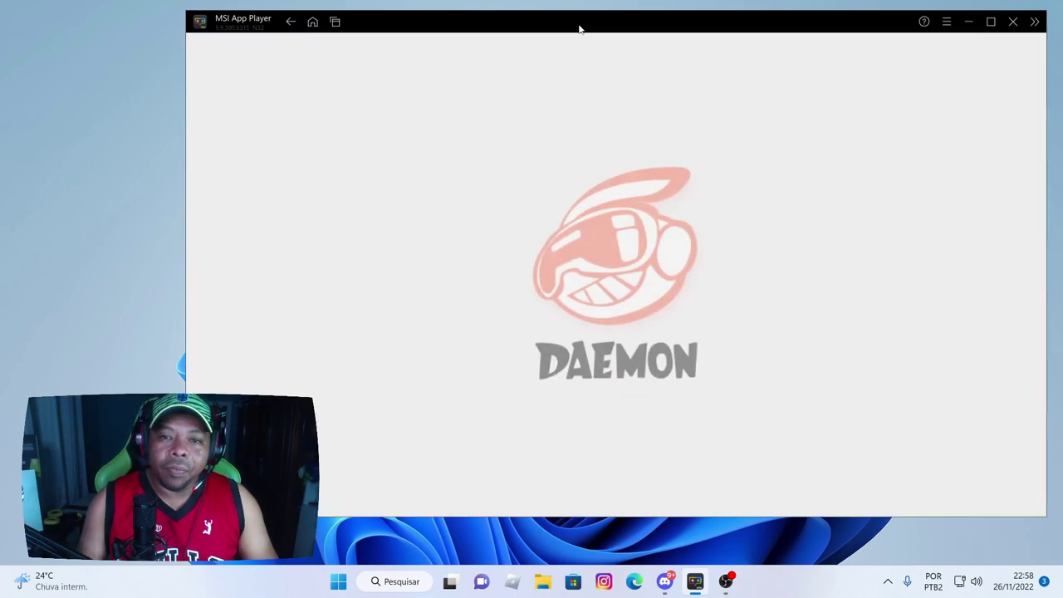
drag(579, 28, 549, 24)
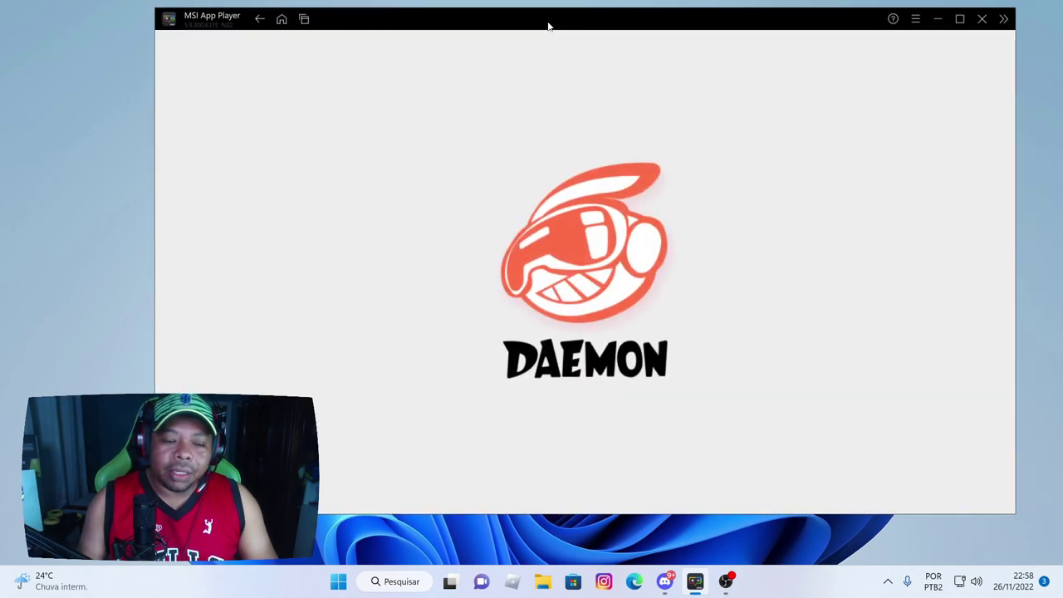
Delete the Personalizado scheme in the emulator's game controls editor and save the changes
click(1003, 19)
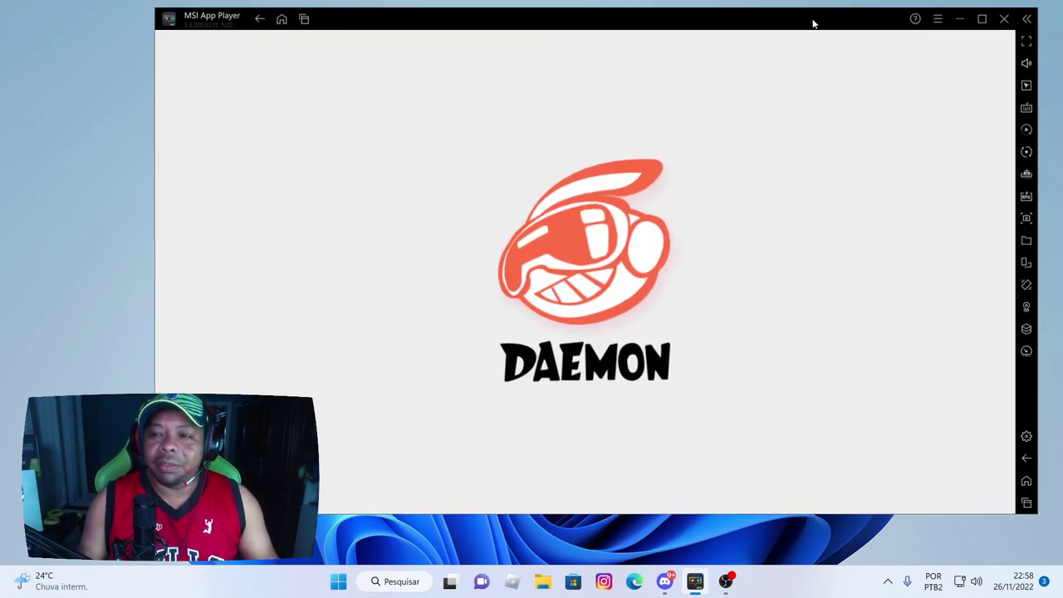
drag(803, 11, 787, 26)
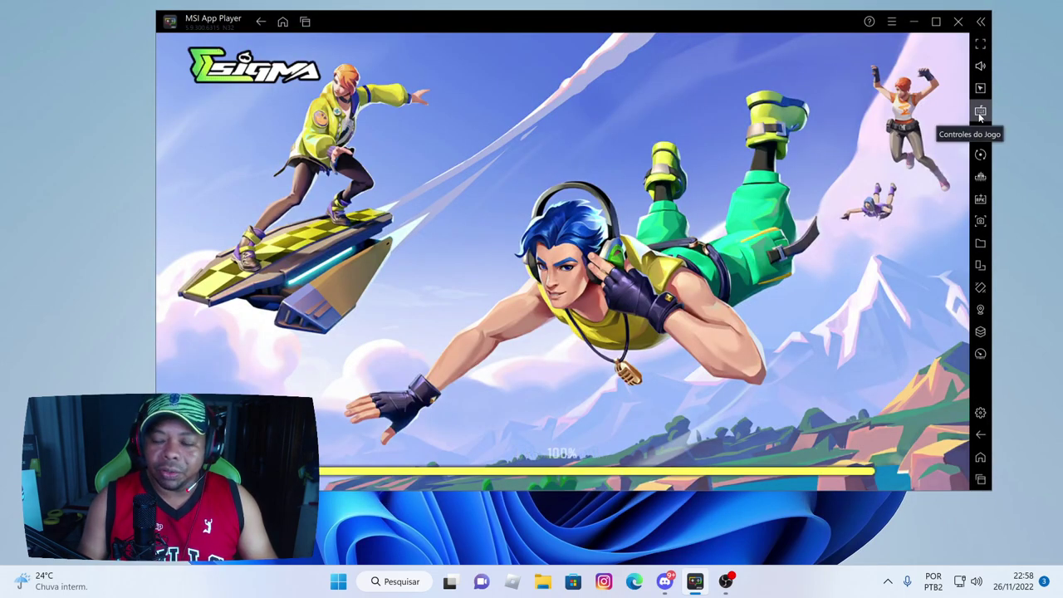
click(980, 113)
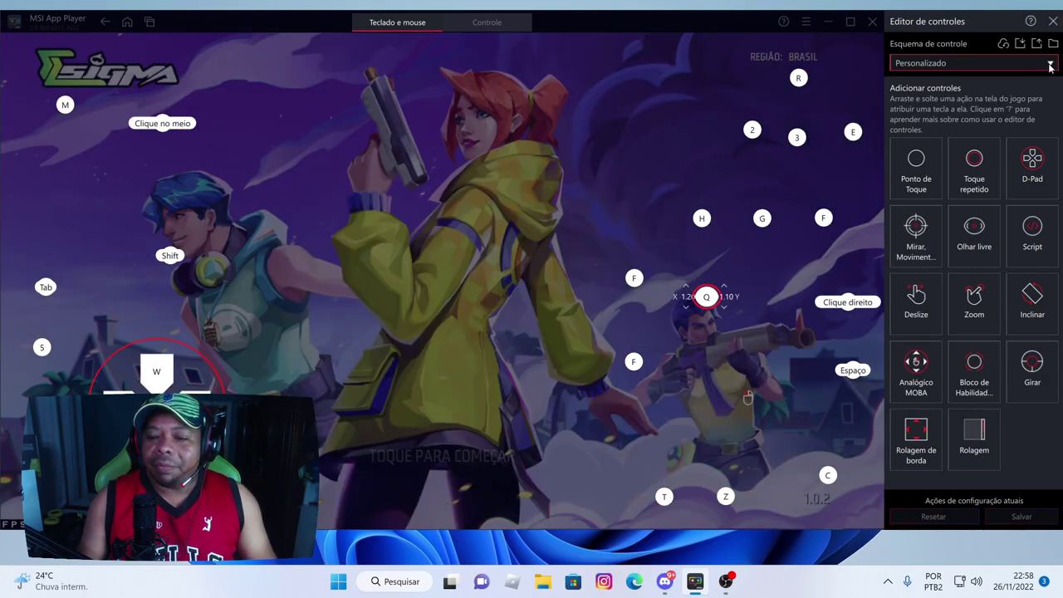
click(1051, 67)
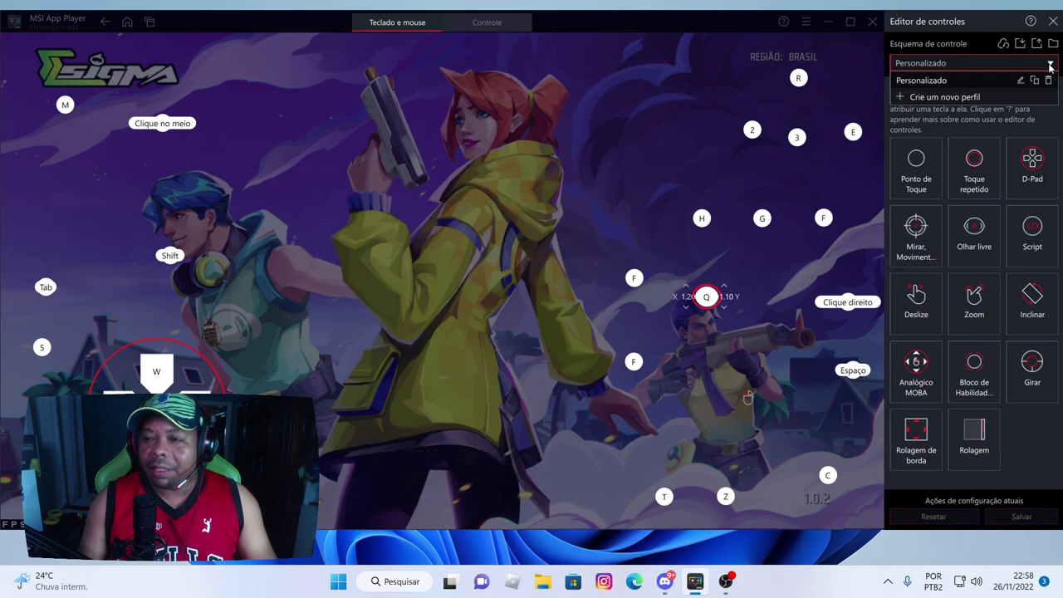
click(1048, 80)
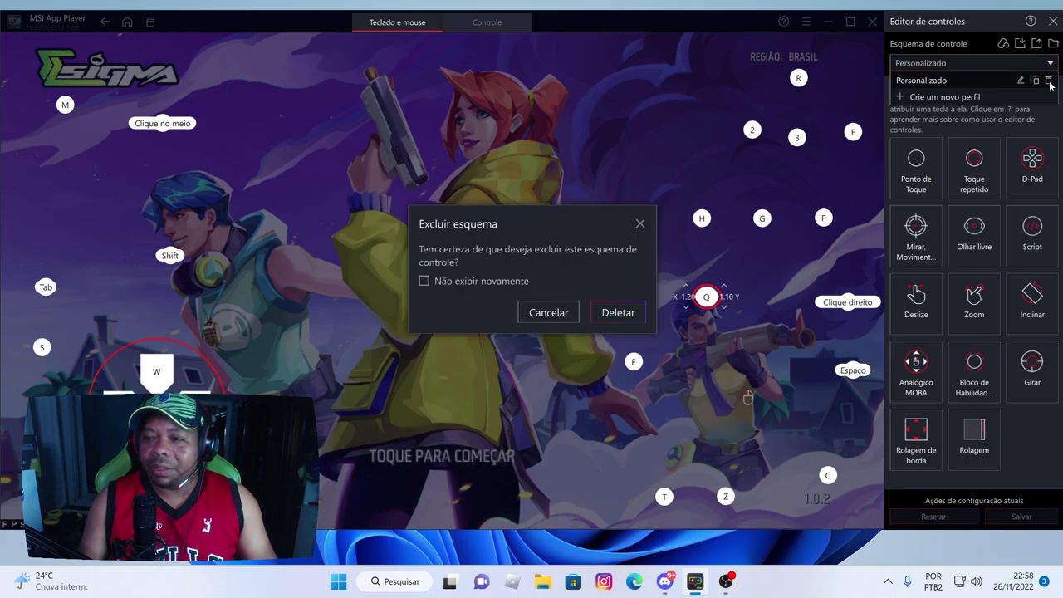
click(627, 319)
click(1053, 21)
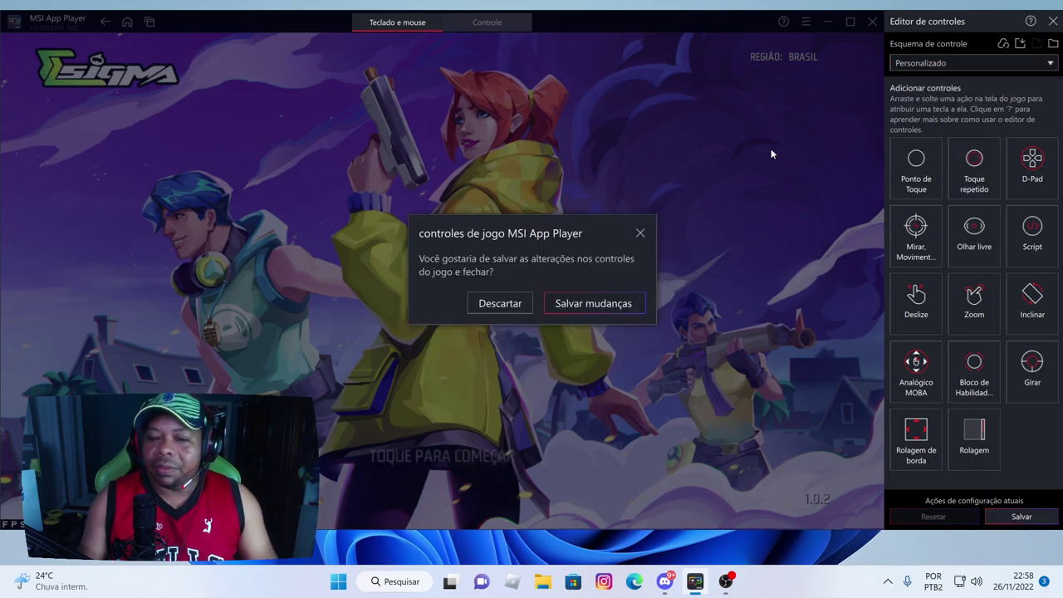
click(593, 303)
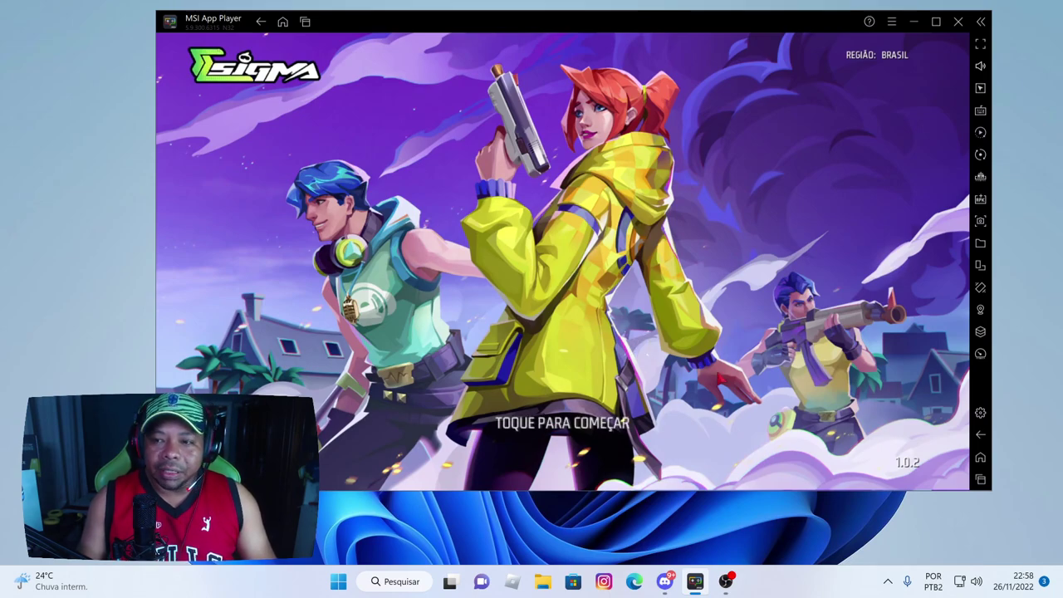
Enter the SIGMA lobby and check the Idioma options in the game's Básica settings
click(563, 262)
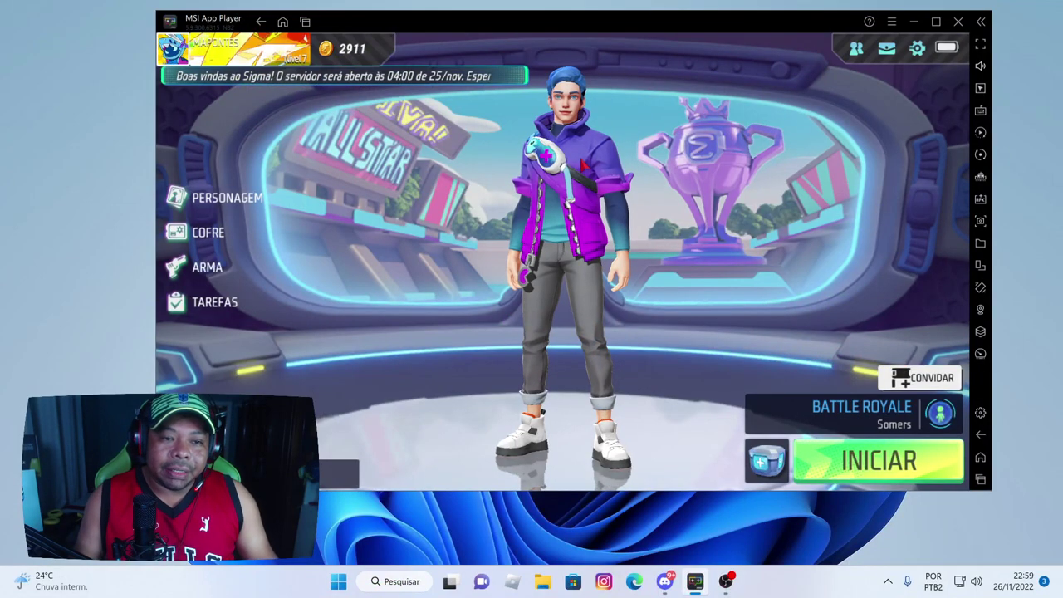
click(919, 49)
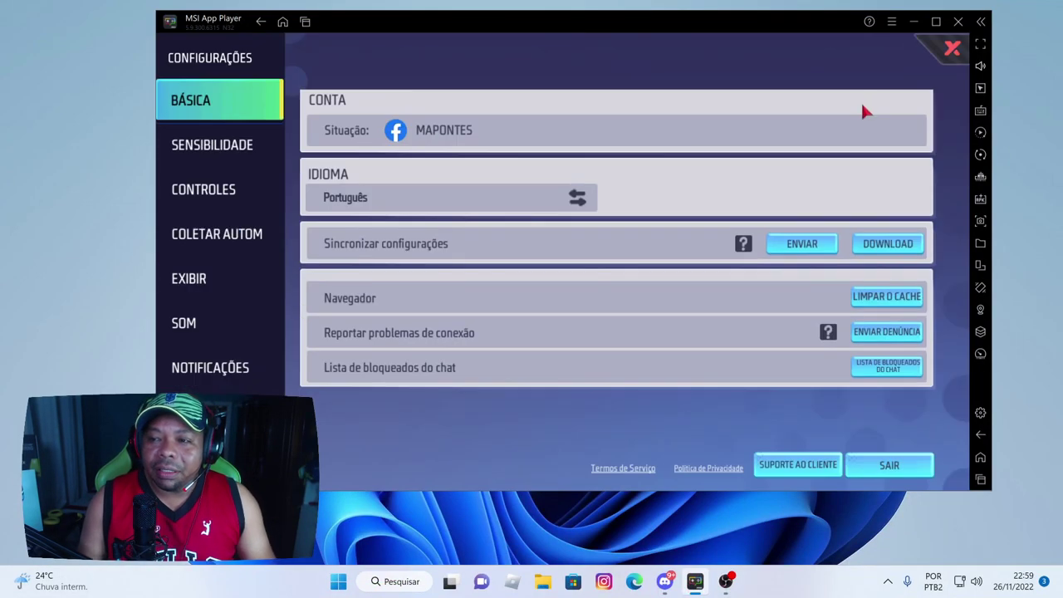
click(367, 202)
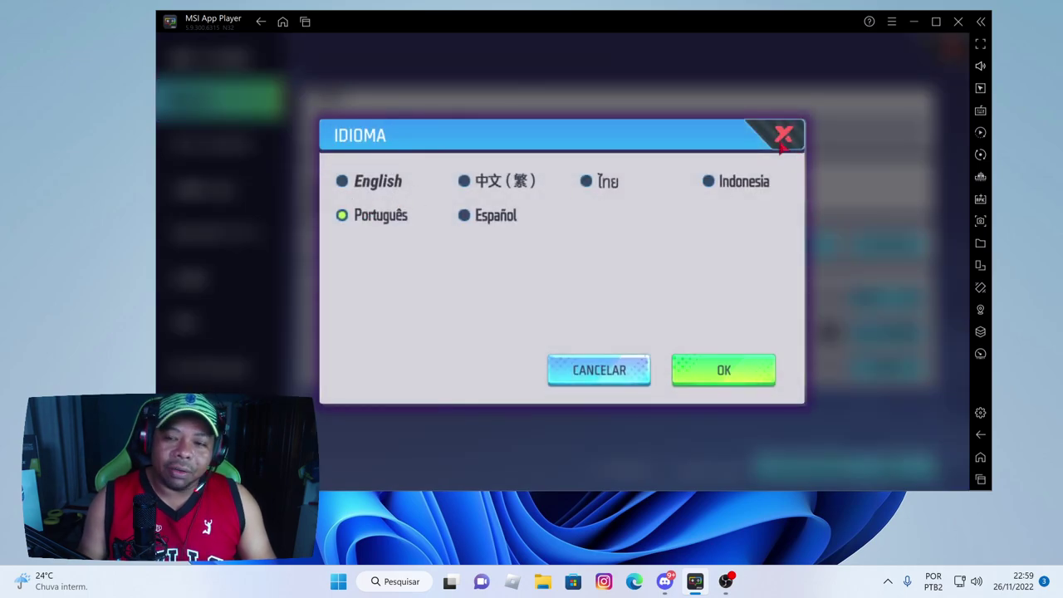
click(783, 140)
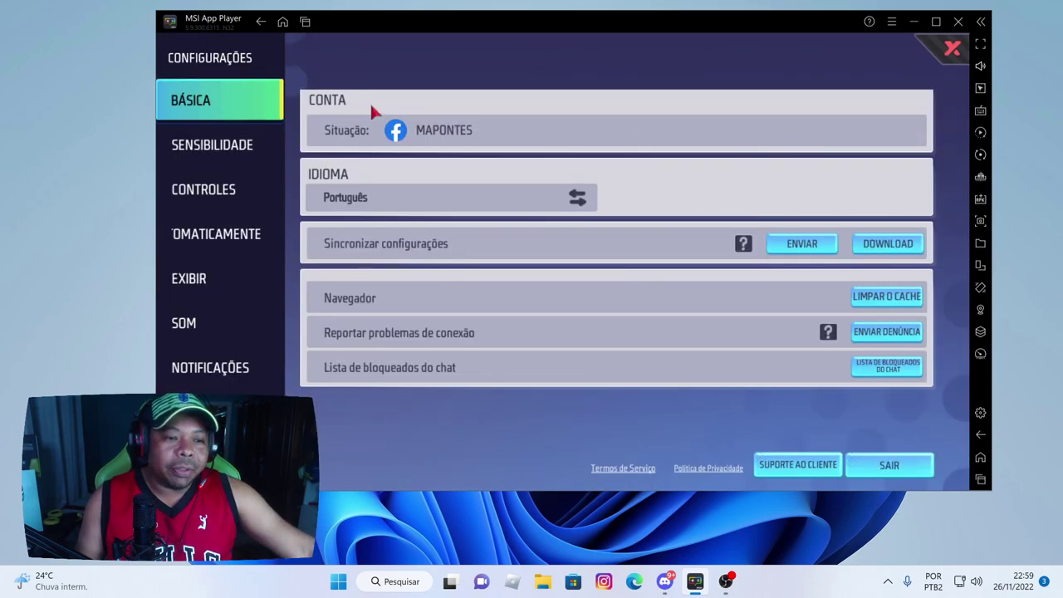
Reset the game's Sensibilidade settings to their defaults and go through the Controles settings
click(260, 163)
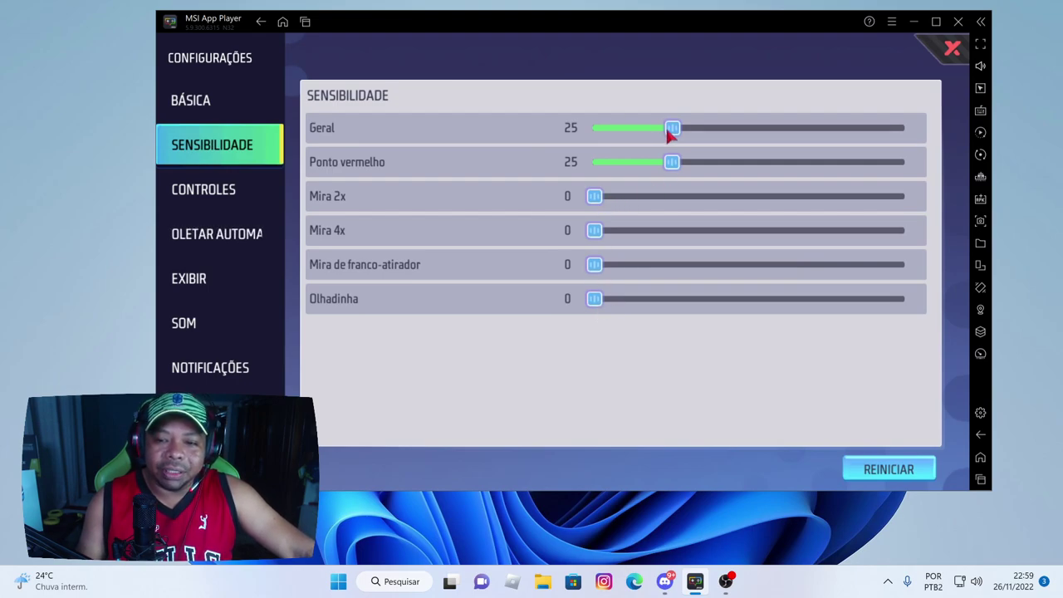
click(884, 469)
click(622, 329)
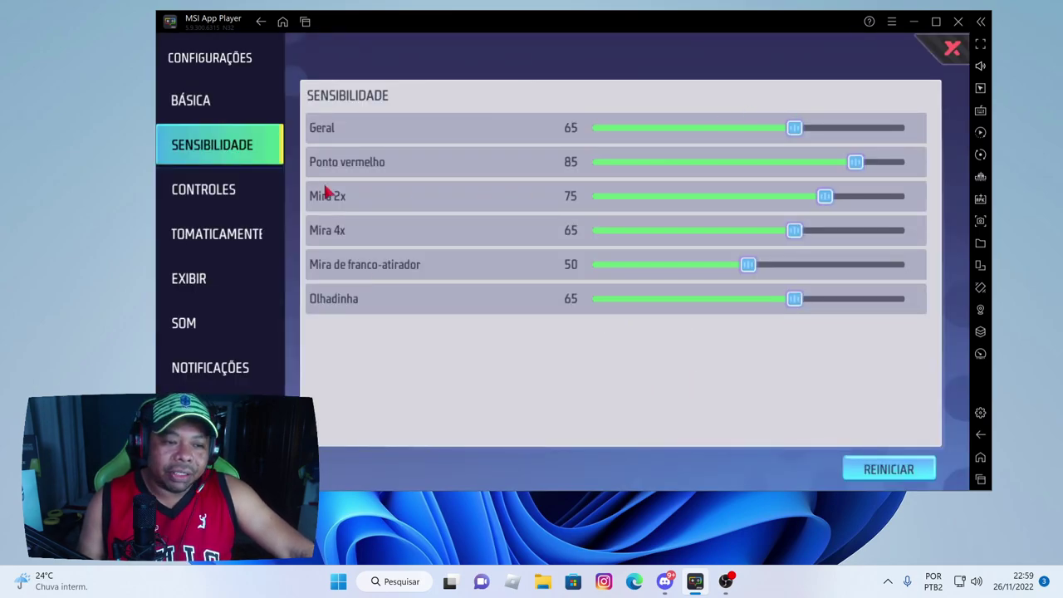
click(203, 198)
drag(675, 314, 579, 249)
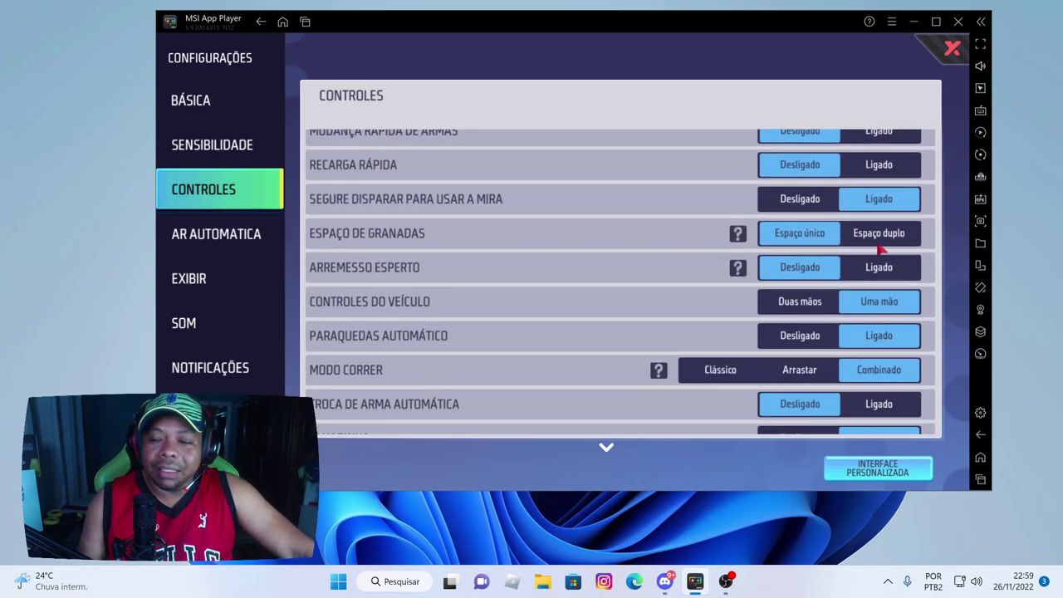
Try Espaço duplo for Espaço de granadas and Ligado for Arremesso esperto, and restore Espaço único and Desligado
click(885, 245)
click(882, 274)
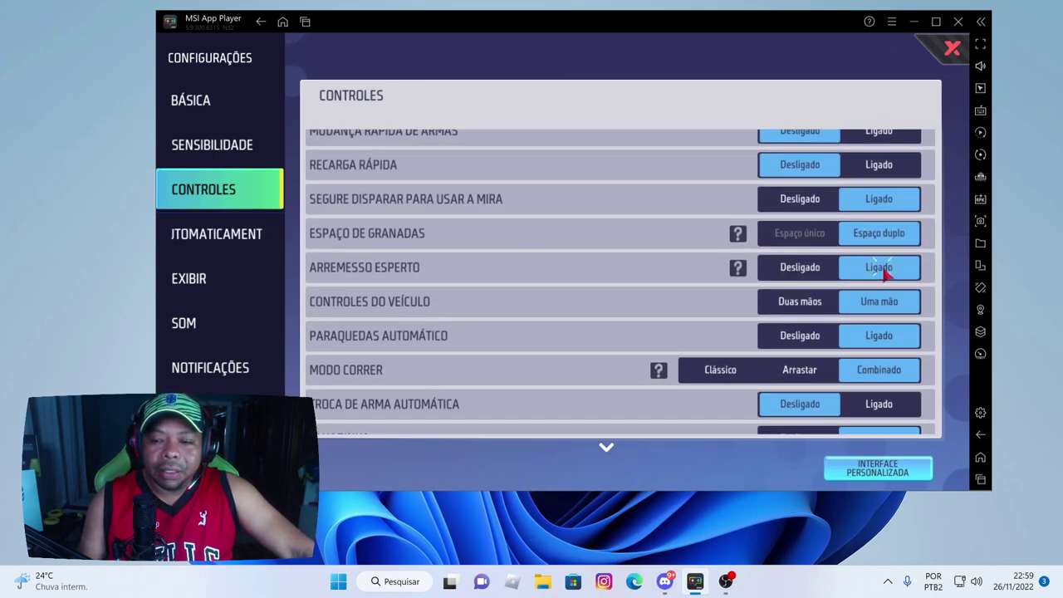
click(798, 274)
click(800, 235)
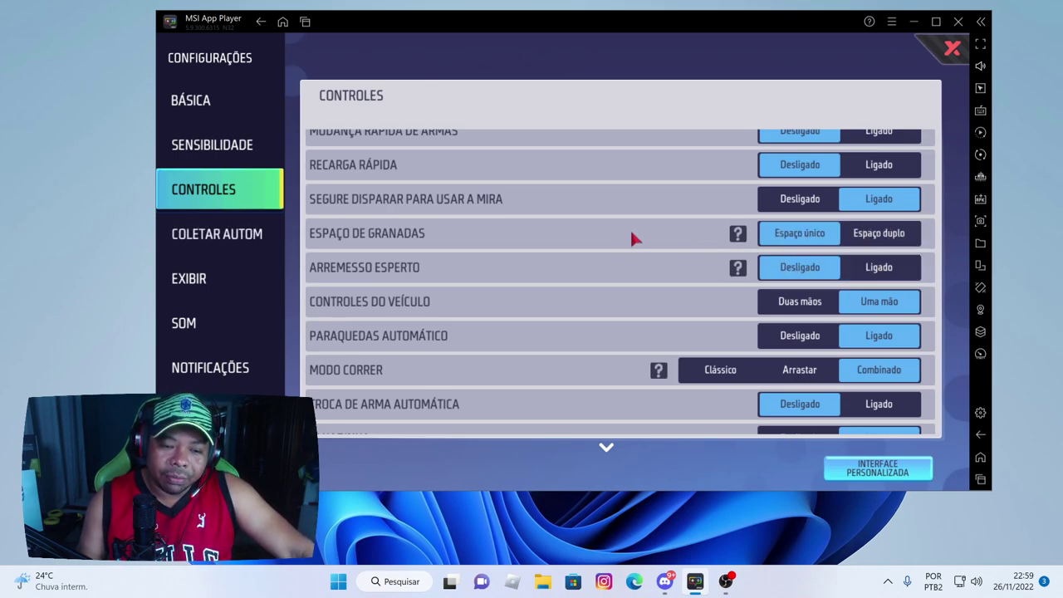
Open the game's custom interface layout and compare Interface 2 with Interface 1, leaving Interface 1 selected
click(879, 470)
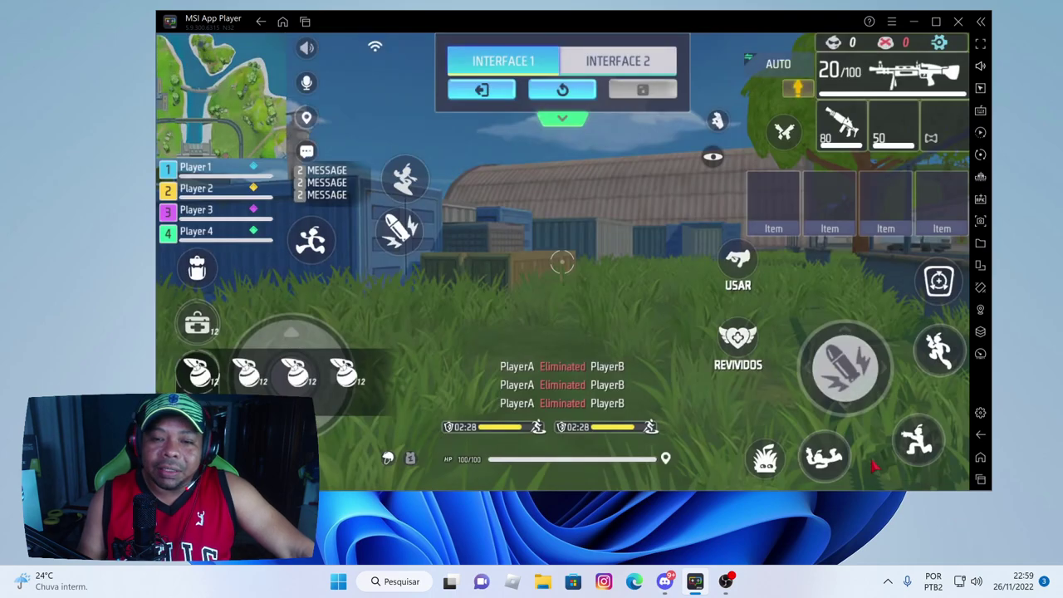
drag(602, 27, 567, 31)
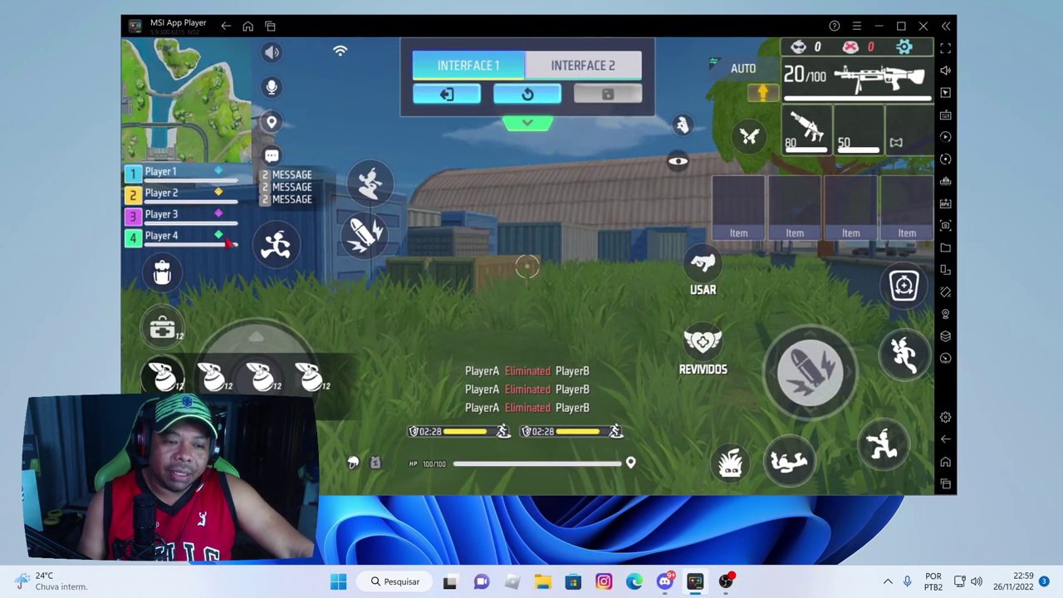
click(550, 76)
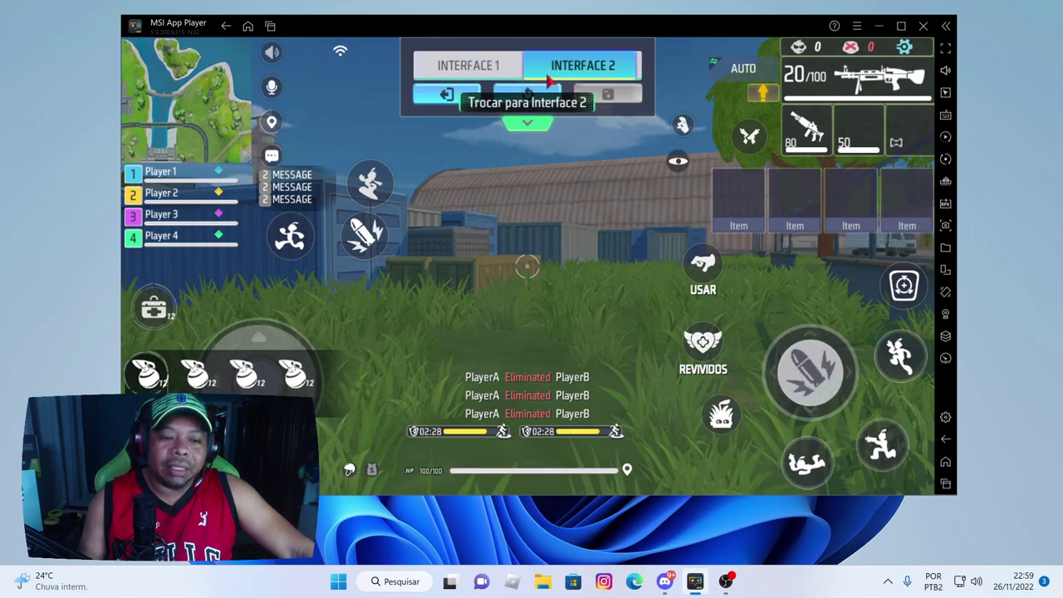
click(485, 73)
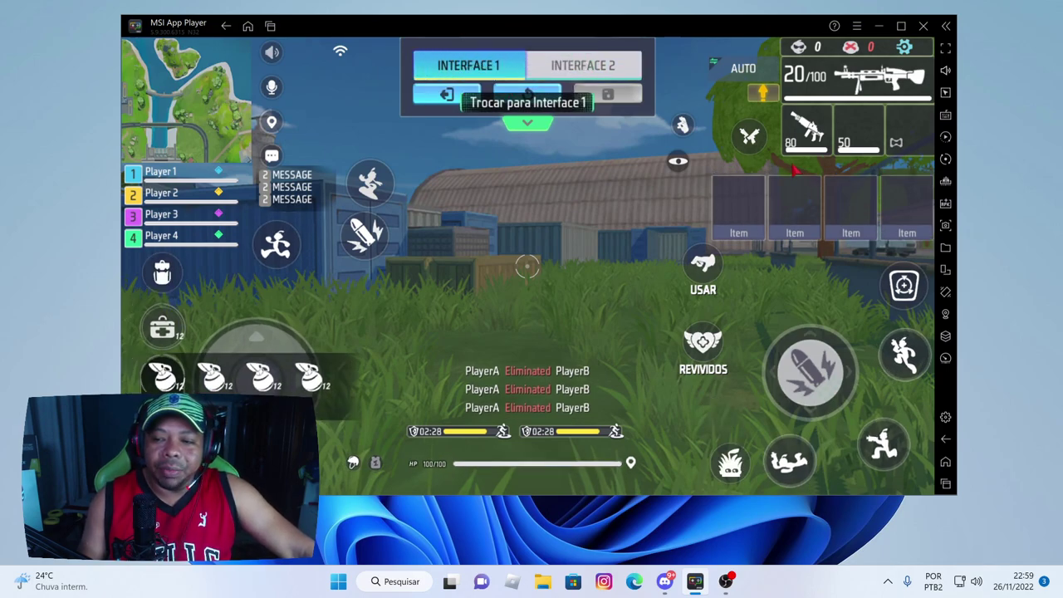
Open the emulator's game controls editor over the Interface 1 layout and try a tap point near the AUTO label, removing it again
click(945, 116)
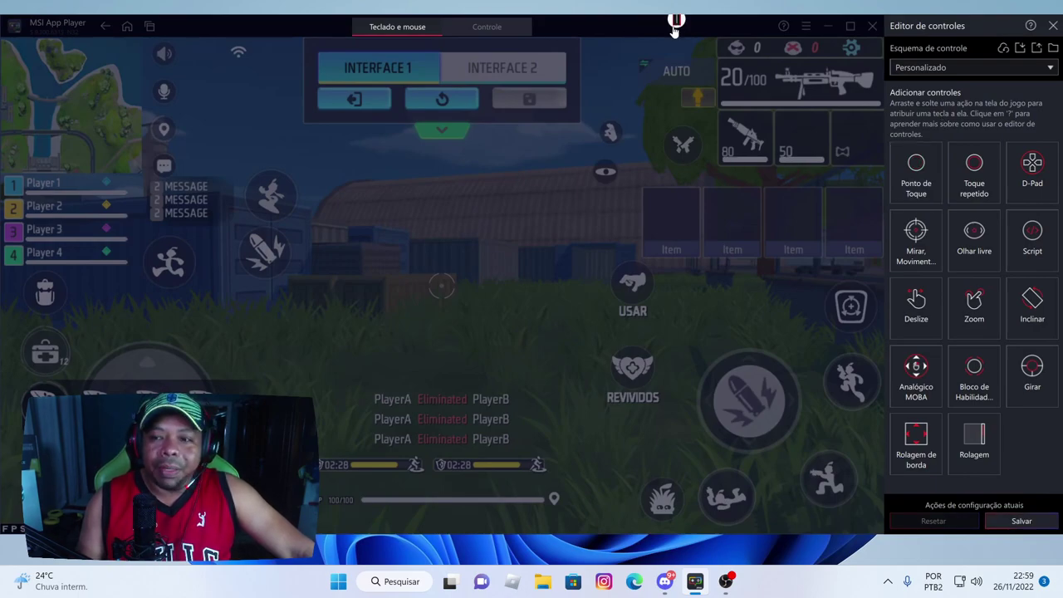
drag(683, 30, 679, 58)
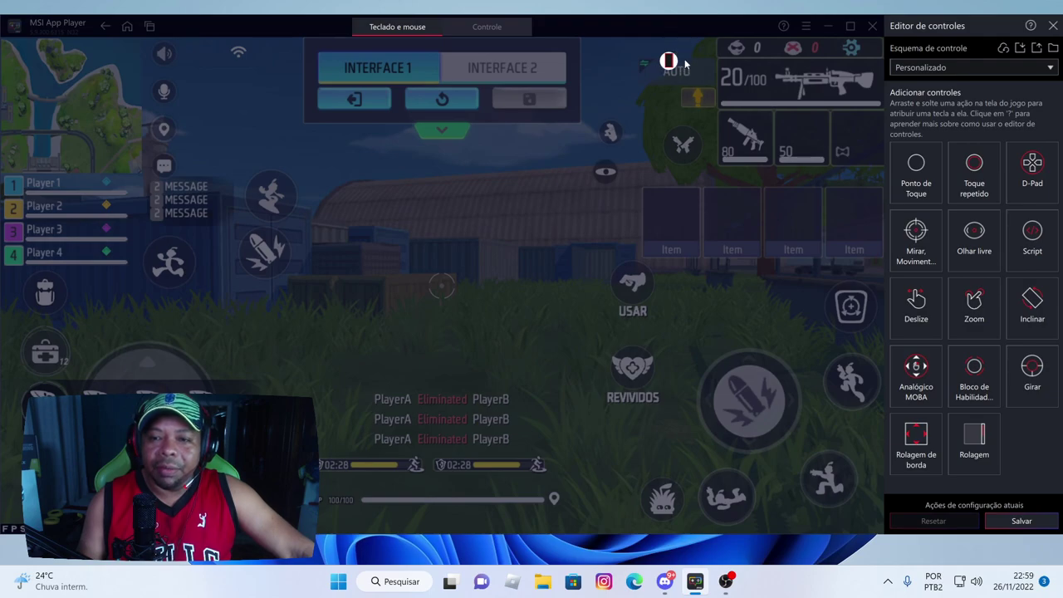
click(678, 51)
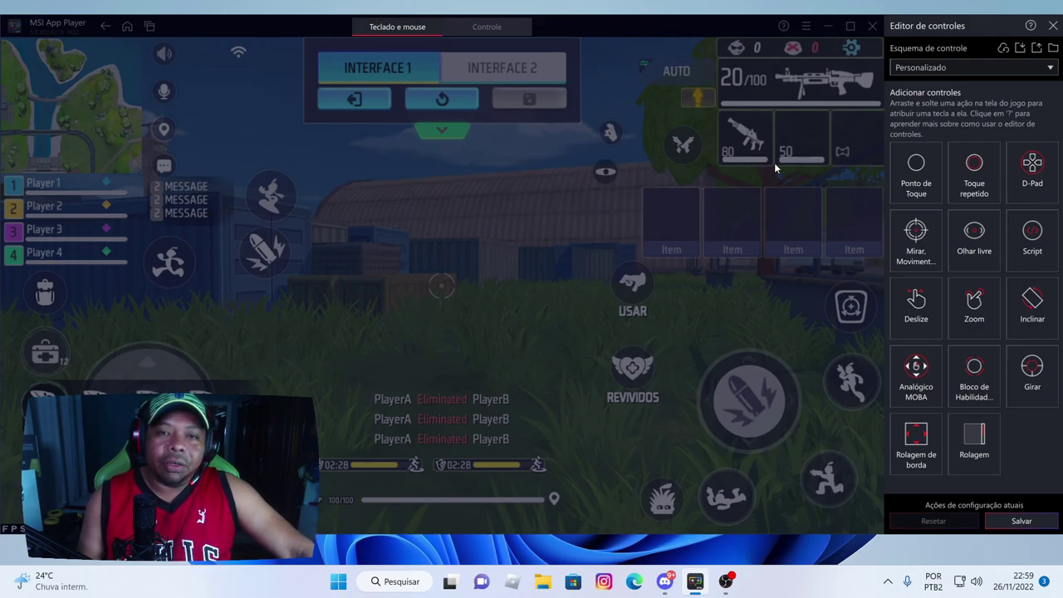
Bind R to the equipped weapon, and 2, 3 and E to the three smaller weapon slots below it in order
key(r)
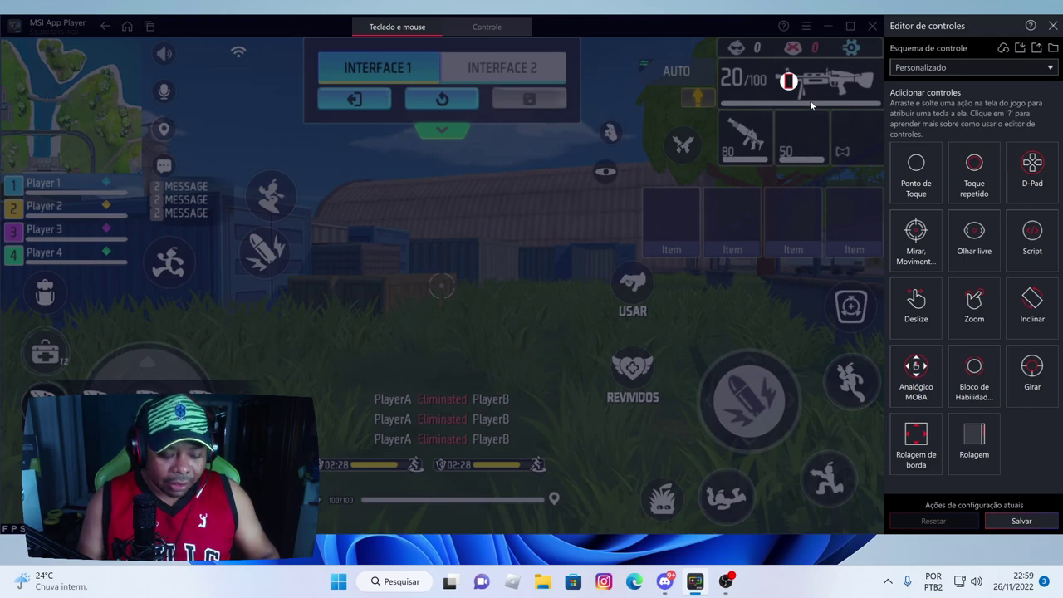
click(851, 137)
key(e)
click(797, 139)
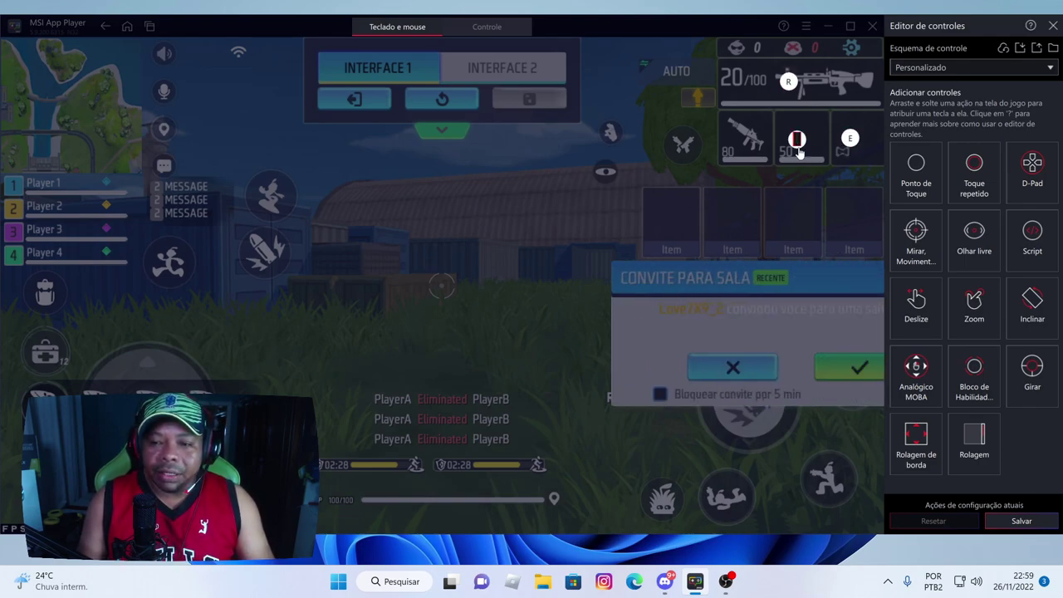
key(2)
click(746, 136)
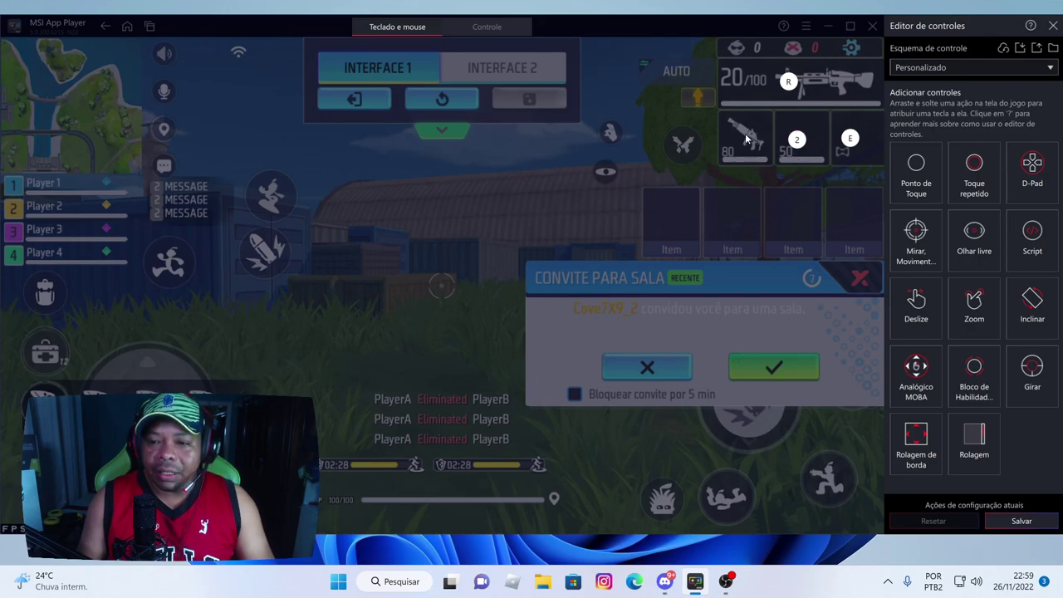
key(3)
drag(757, 136, 800, 138)
click(795, 129)
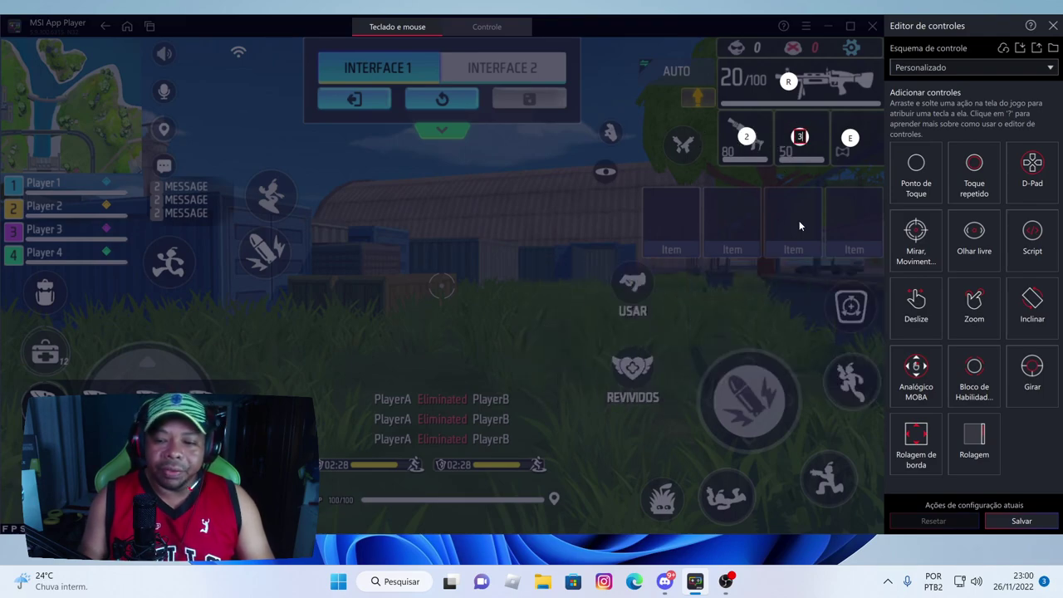
Place tap keys F, G and H on the dividers between the four Item slots, from the last divider to the first
click(824, 221)
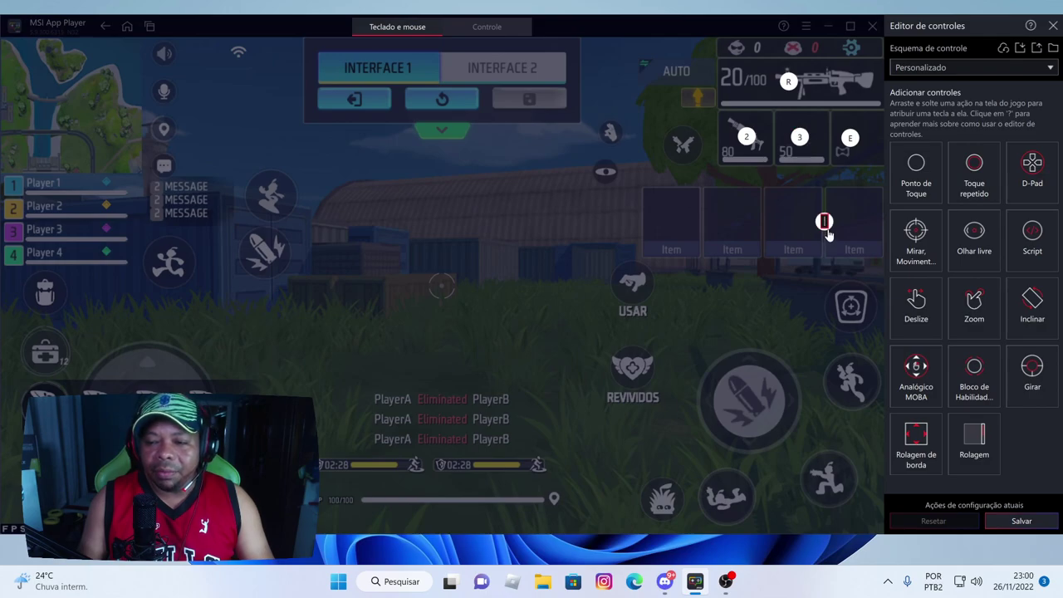
click(763, 218)
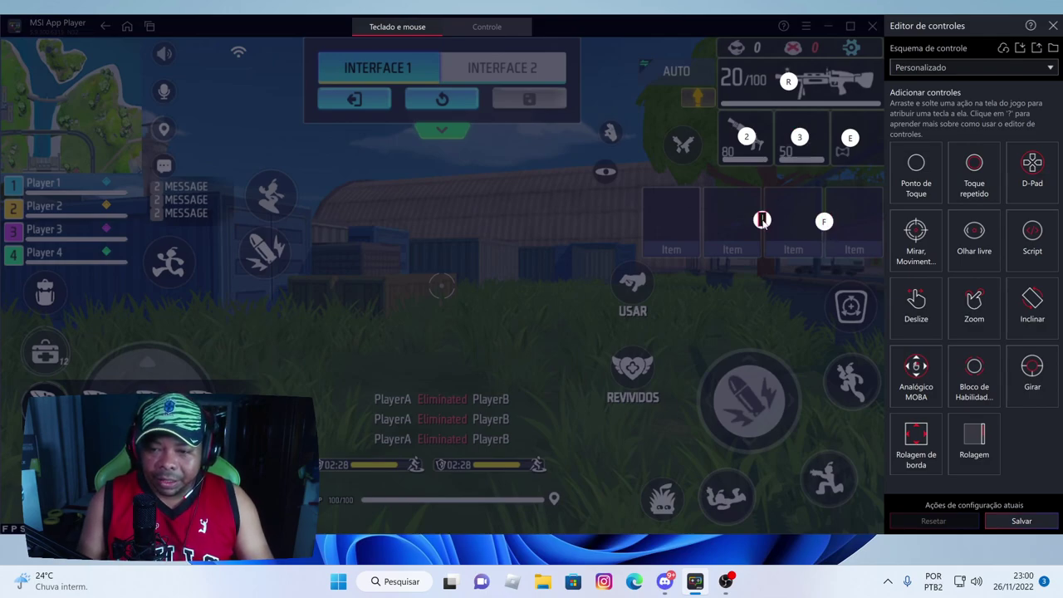
key(g)
click(701, 219)
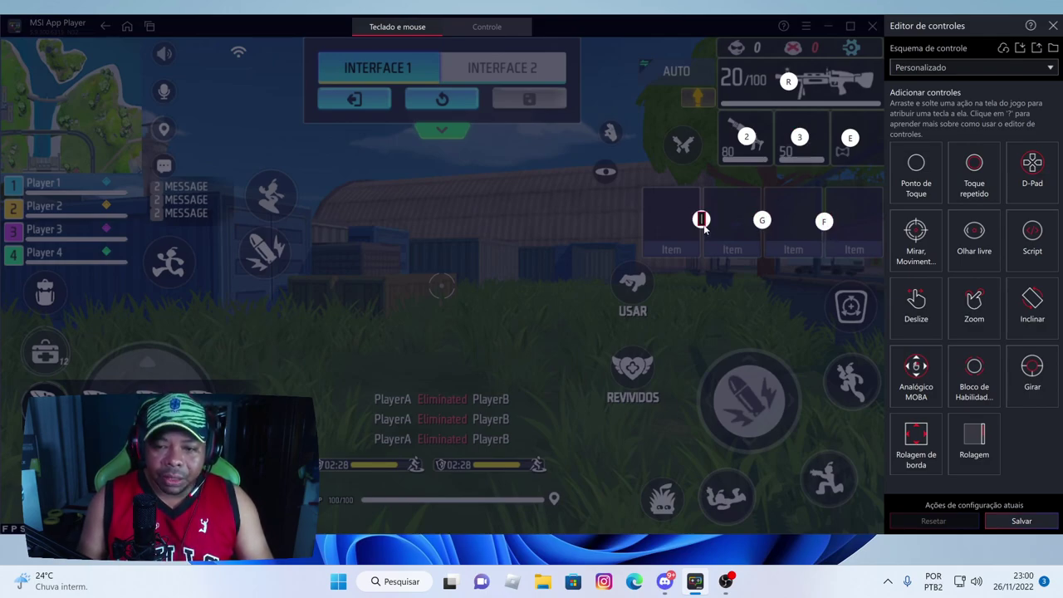
key(h)
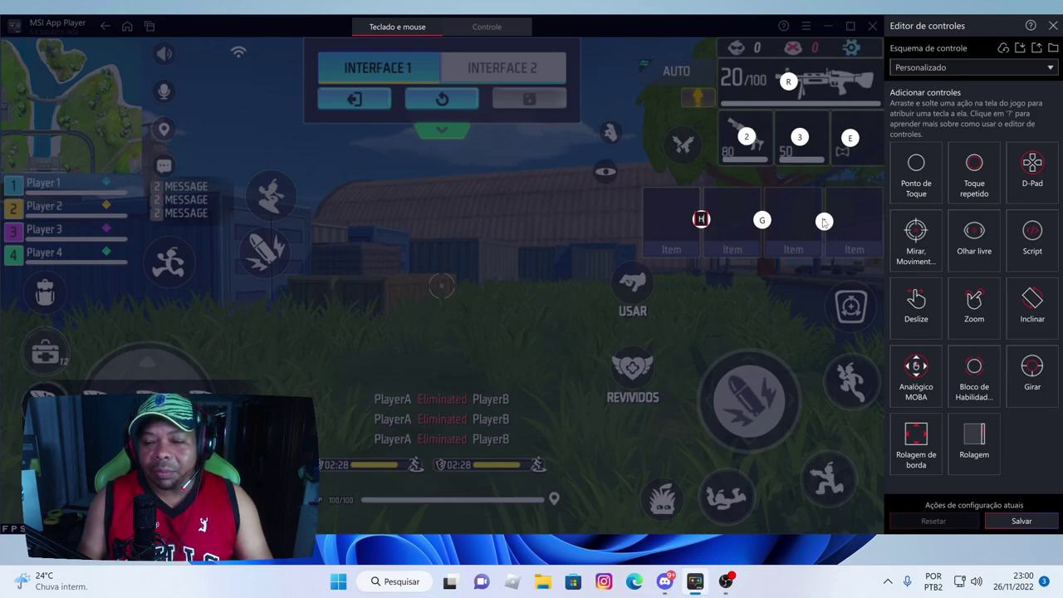
Bind Clique direito to the scope icon and Espaço to the jump icon
click(852, 310)
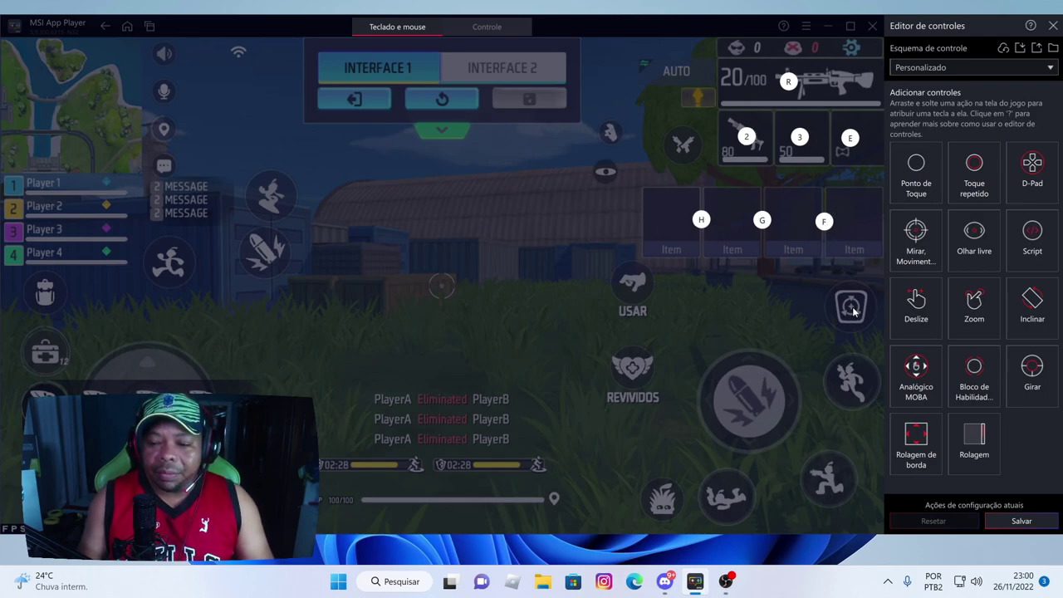
click(852, 310)
right_click(853, 311)
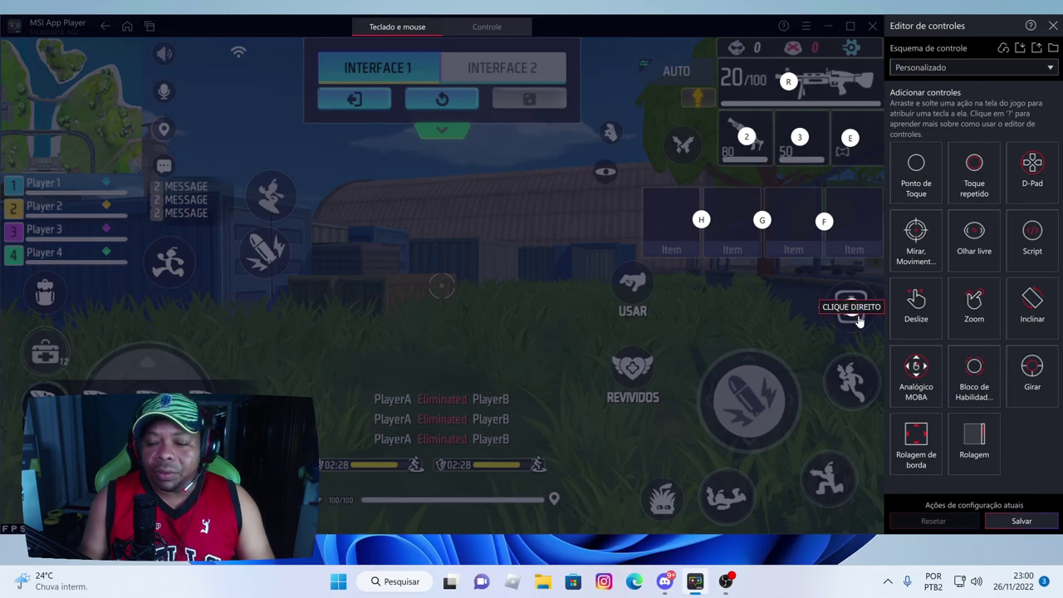
click(847, 392)
key(space)
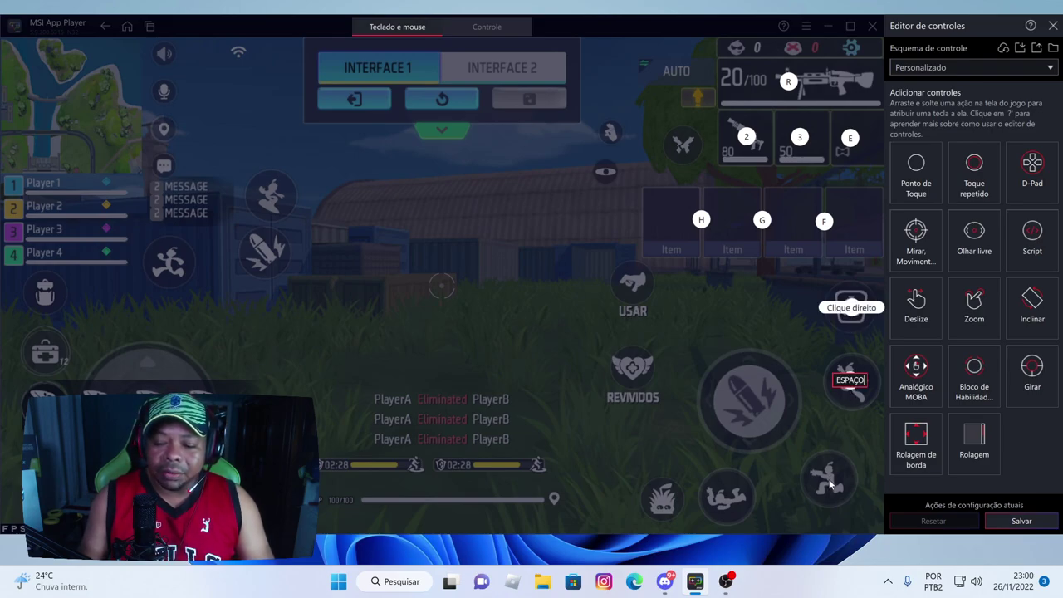
Bind C to the crouch icon, Z to the prone icon and T to the grenade-like icon beside it
click(829, 482)
key(c)
click(725, 499)
key(z)
click(665, 505)
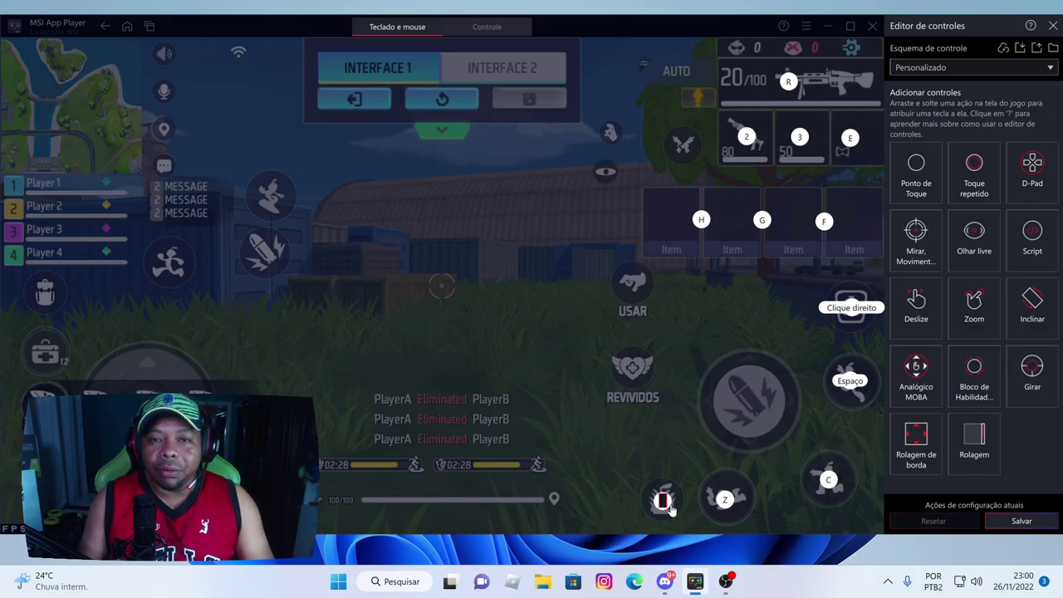
key(t)
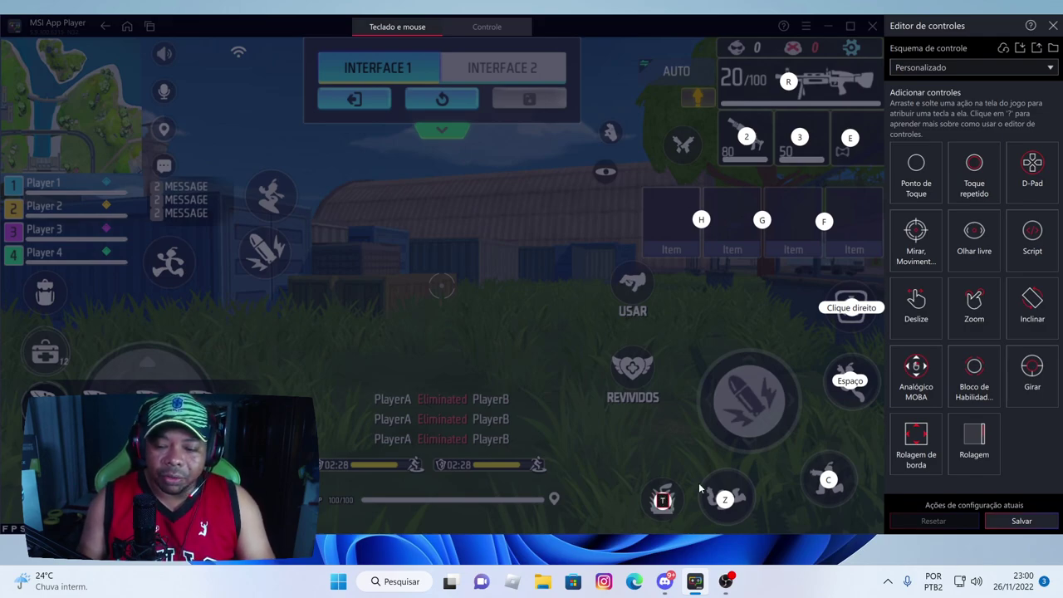
Bind F to both the REVIVIDOS icon and the USAR hand icon
click(632, 366)
key(f)
click(632, 282)
key(f)
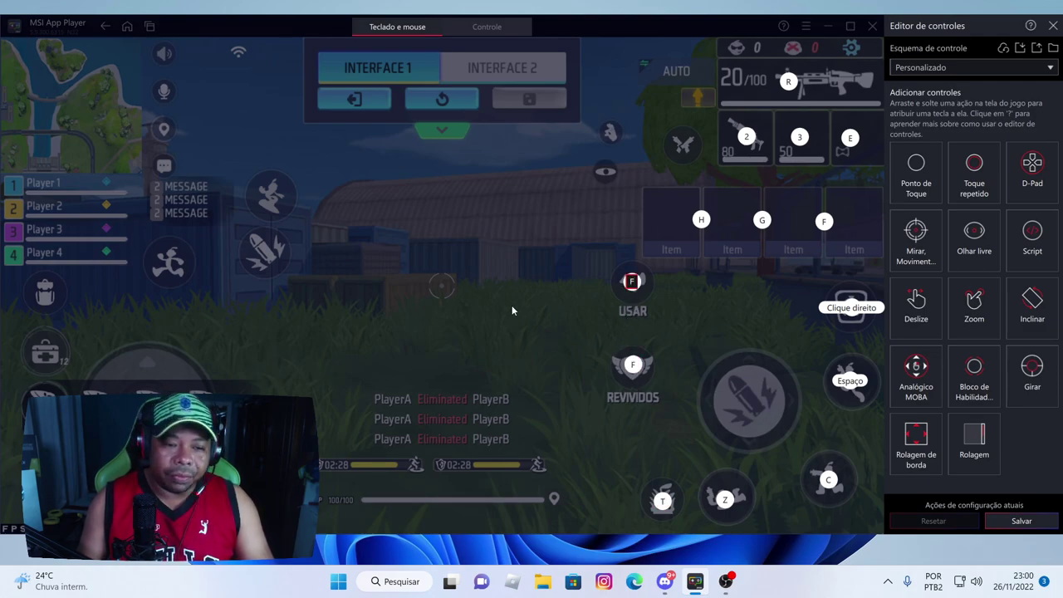
Bind Shift to the running figure icon, Tab to the backpack icon and 5 to the medical kit icon
click(167, 262)
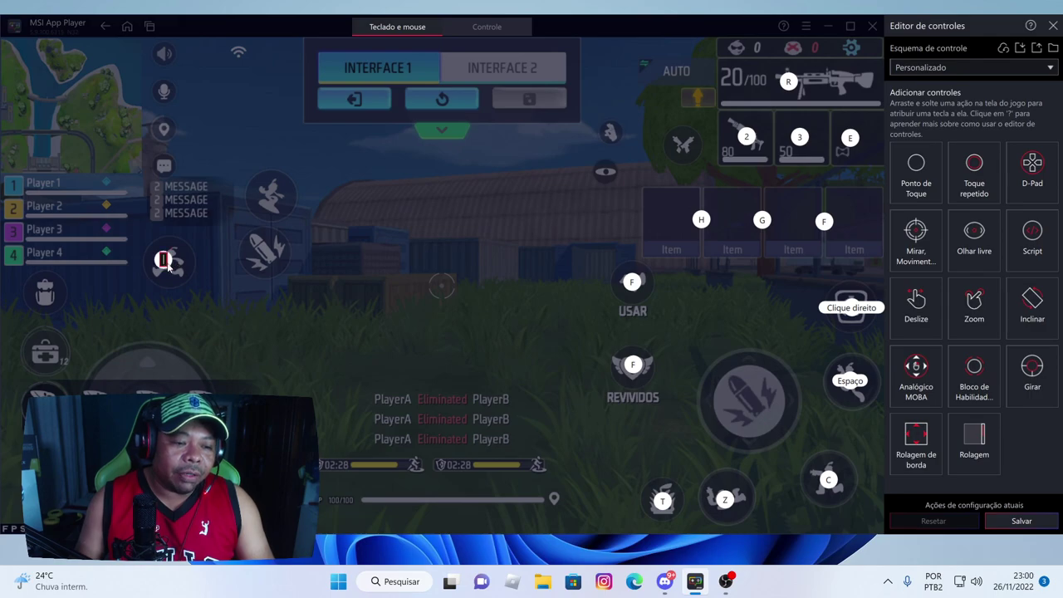
key(shift)
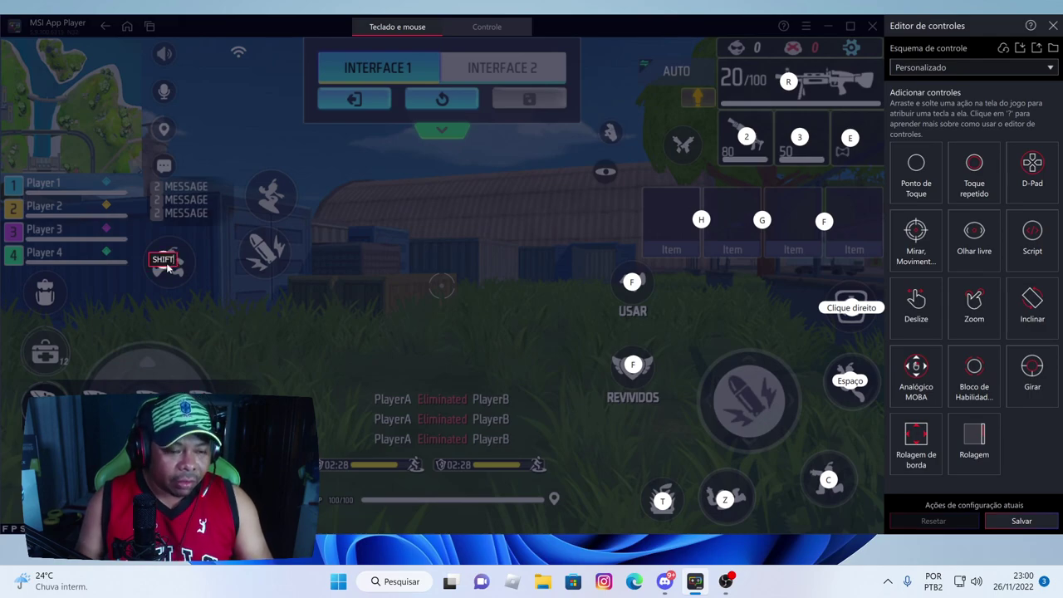
click(46, 294)
key(Tab)
click(45, 355)
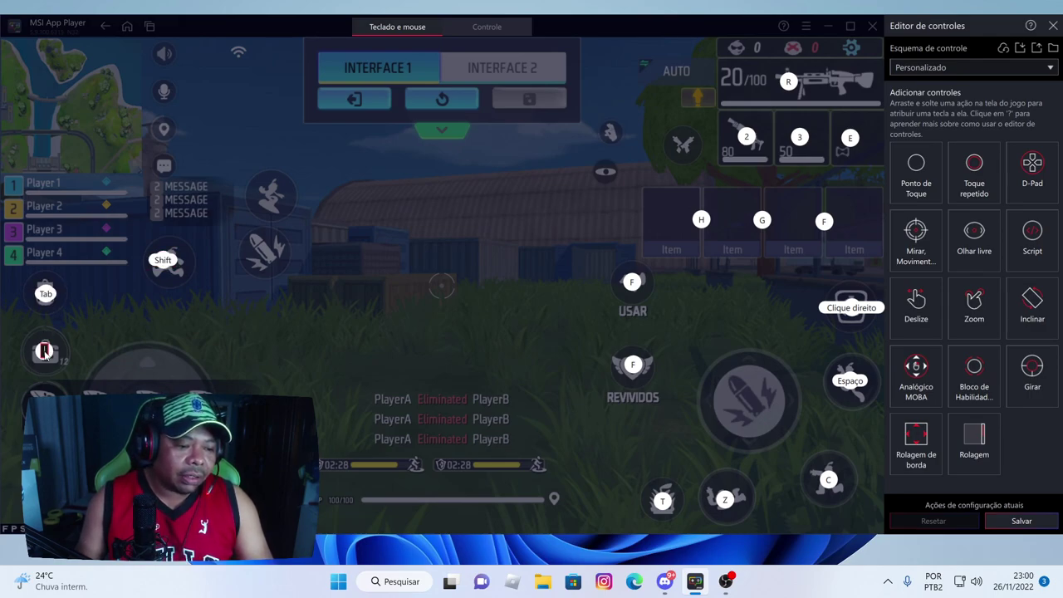
key(5)
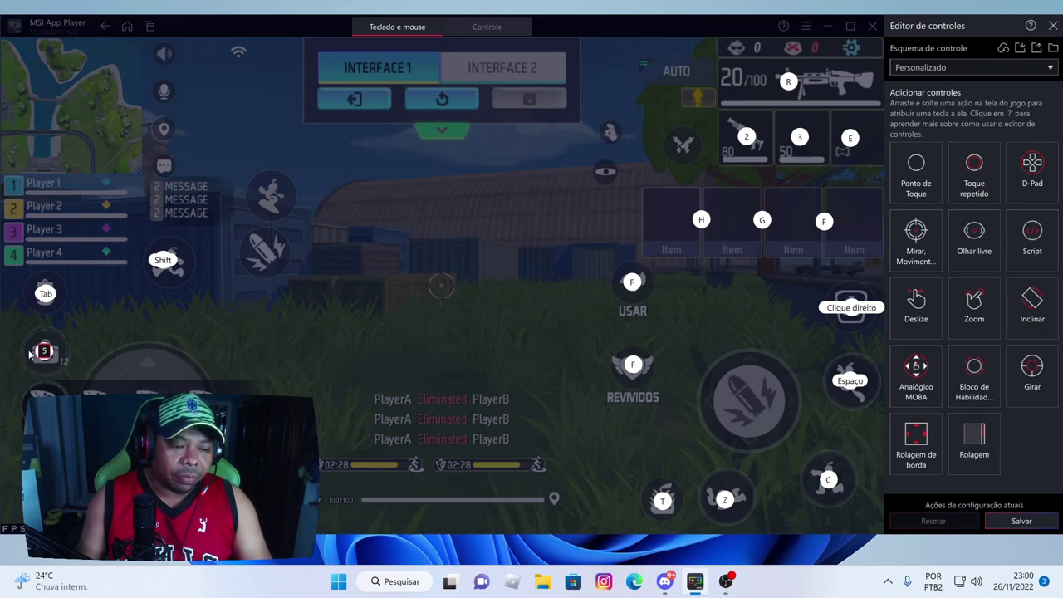